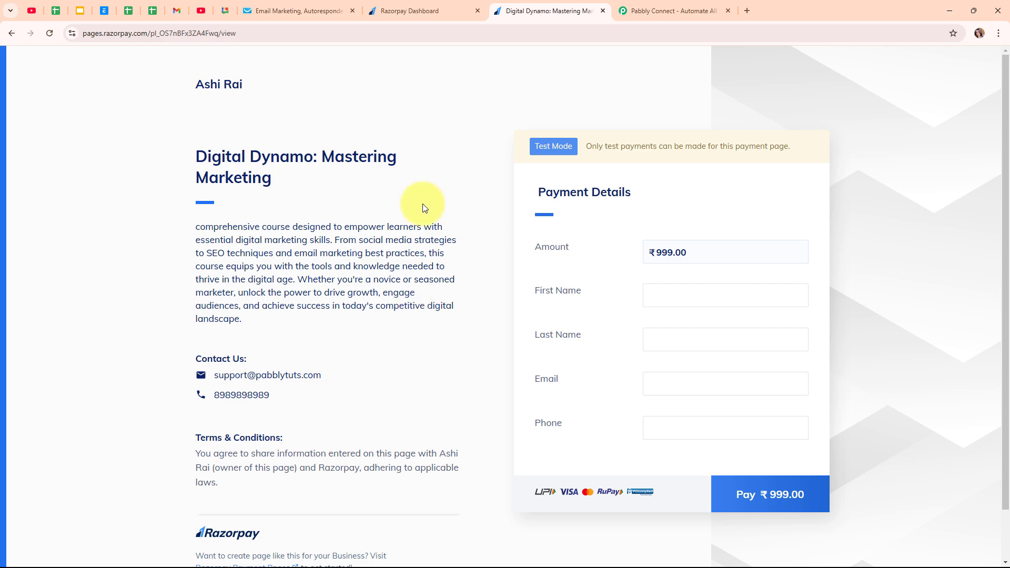
Switch to the GetResponse contacts list showing the 9 API-added contacts
click(330, 6)
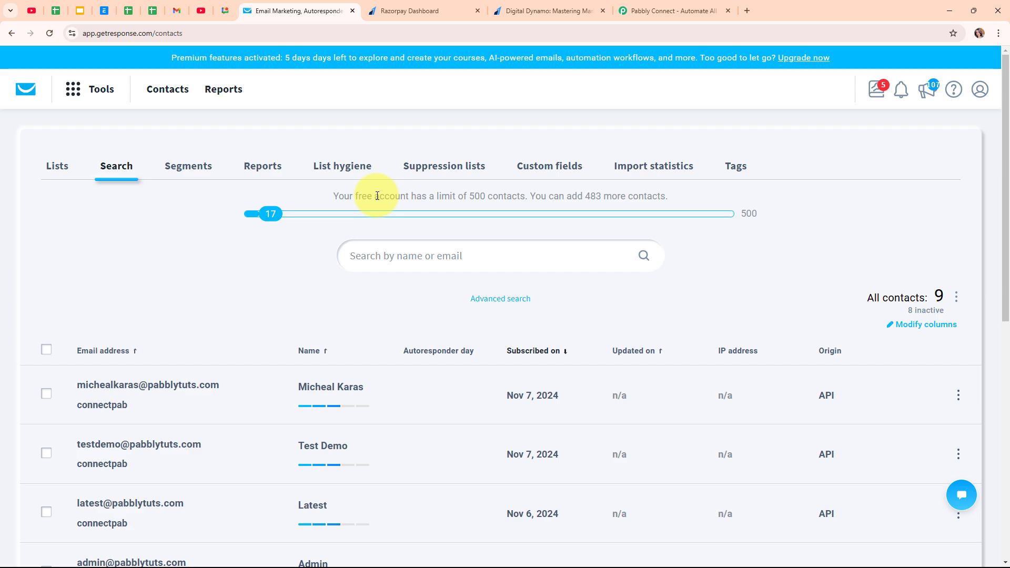
Glance at the Razorpay Dashboard, return to GetResponse, then bring up the Pabbly Connect homepage
click(462, 5)
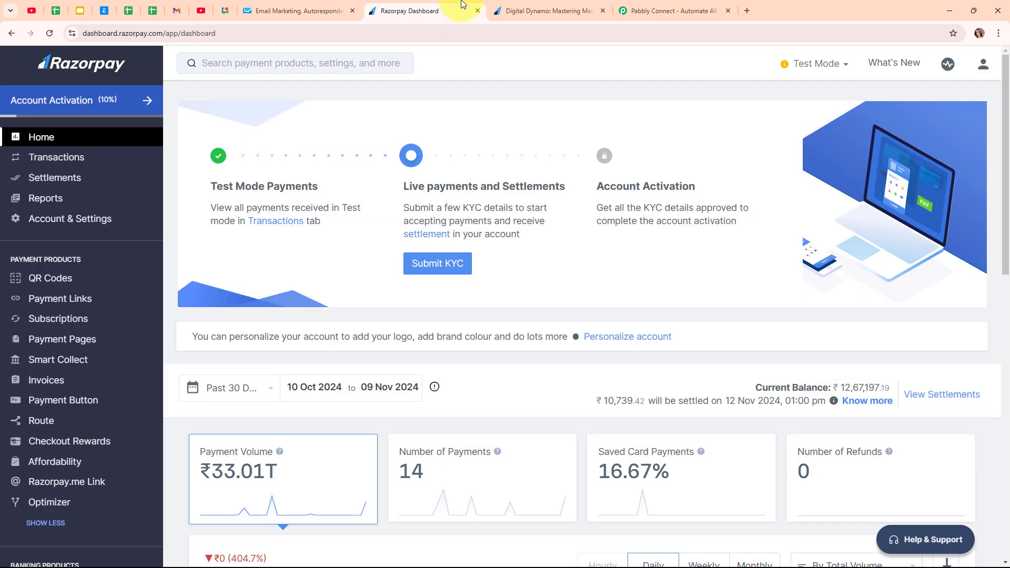
click(284, 9)
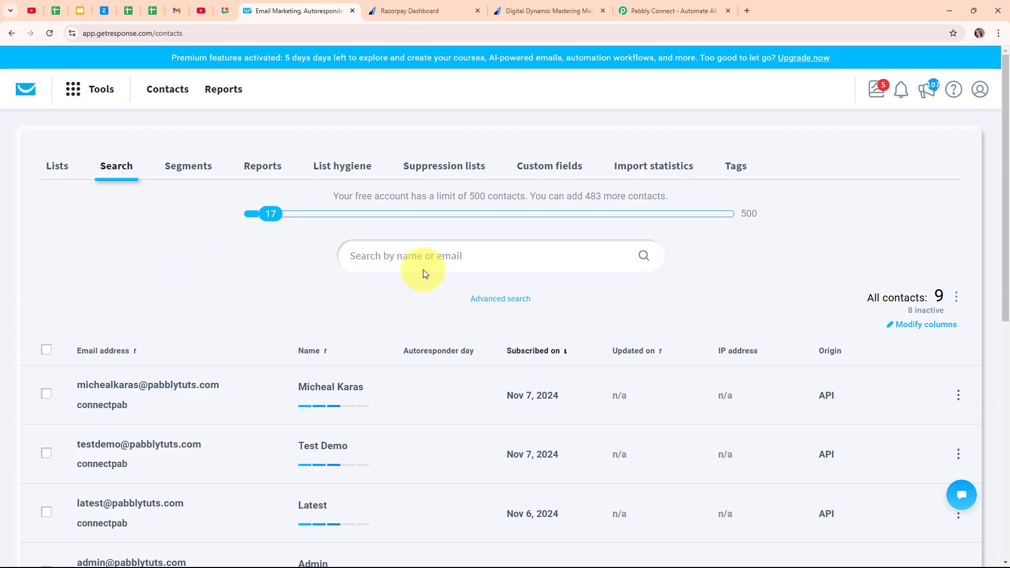
click(658, 10)
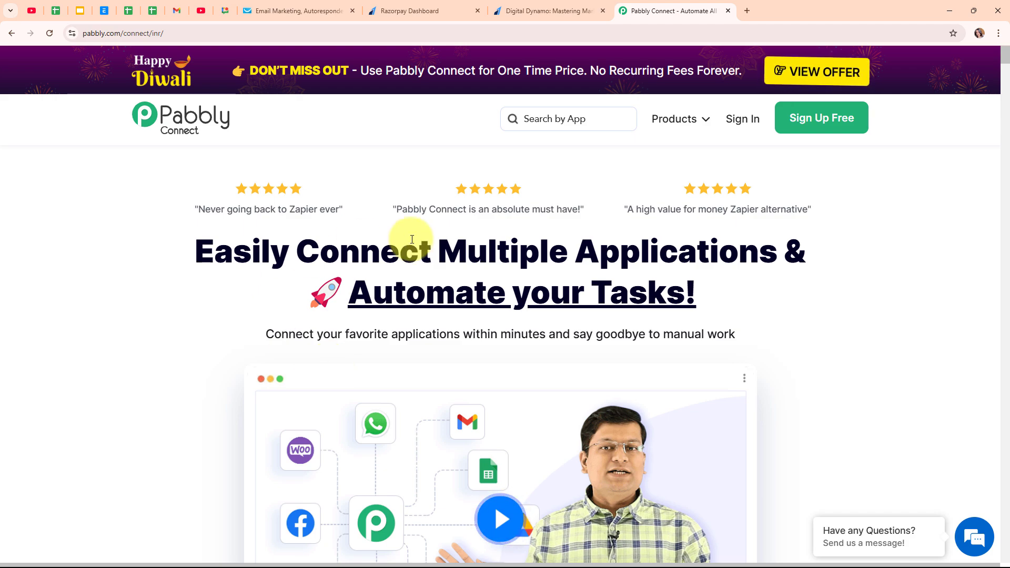
Dismiss the Diwali offer popup on the Pabbly website
mouse_move(191, 32)
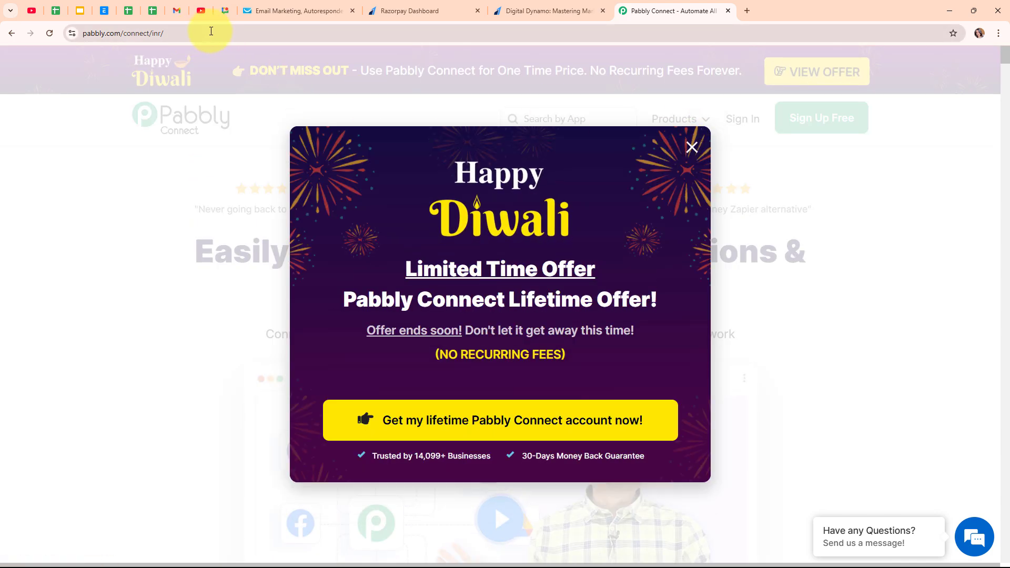
click(210, 33)
click(691, 150)
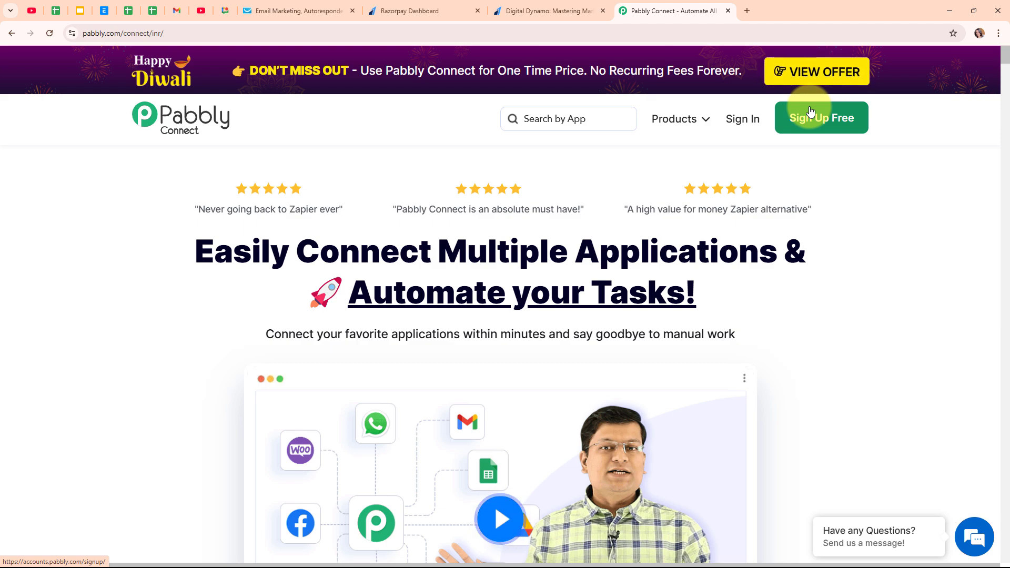
Sign in to Pabbly and highlight the All Pabbly Apps heading
click(742, 117)
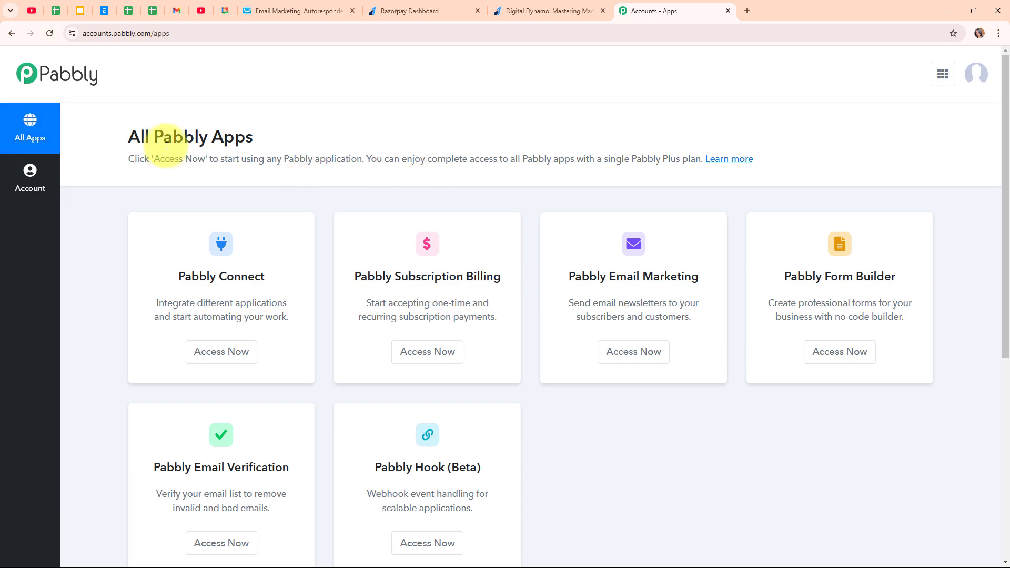
double_click(137, 136)
drag(174, 132, 280, 128)
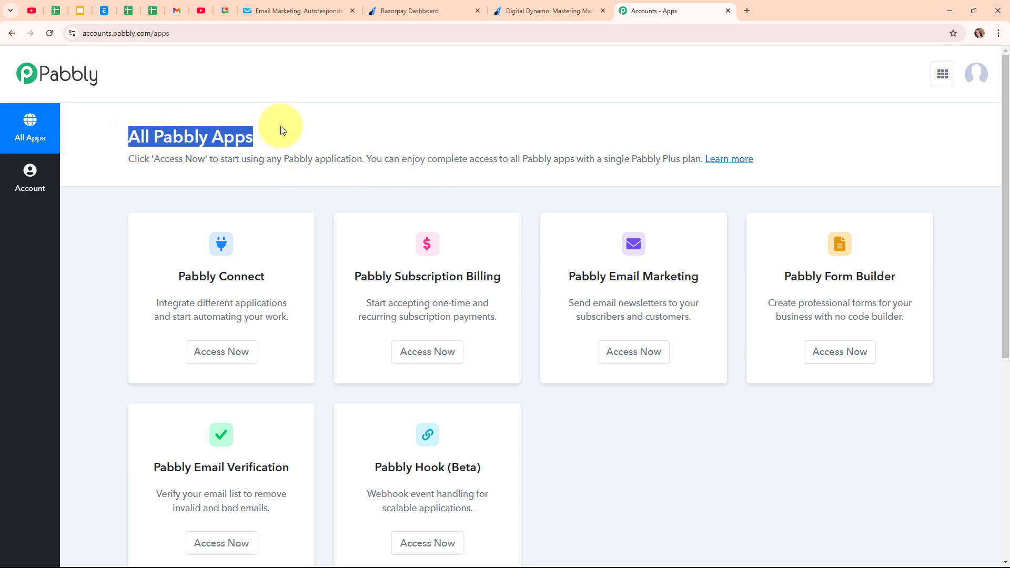
click(324, 176)
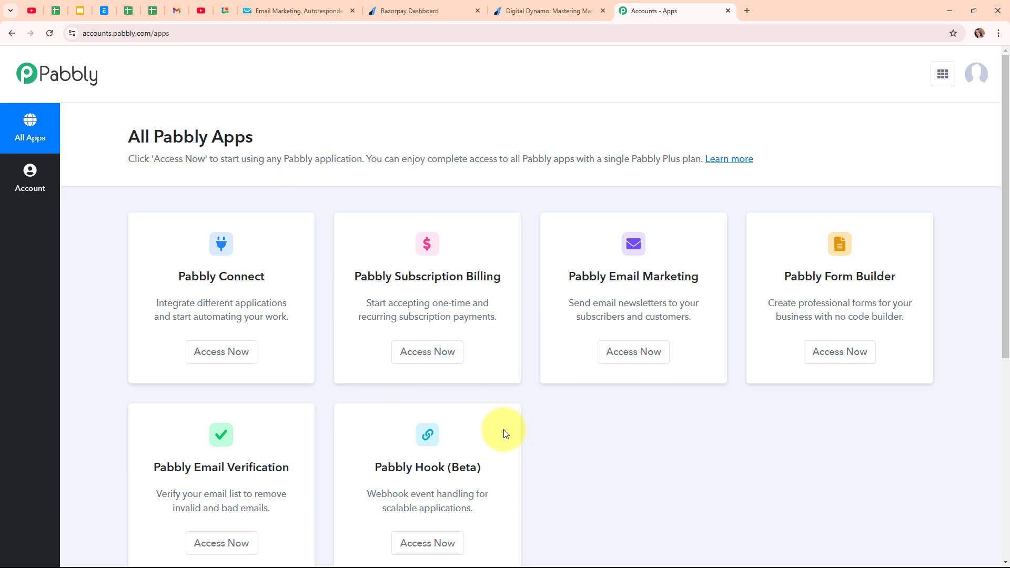
Launch Pabbly Connect from the apps list and start a new workflow in the Home folder
click(198, 365)
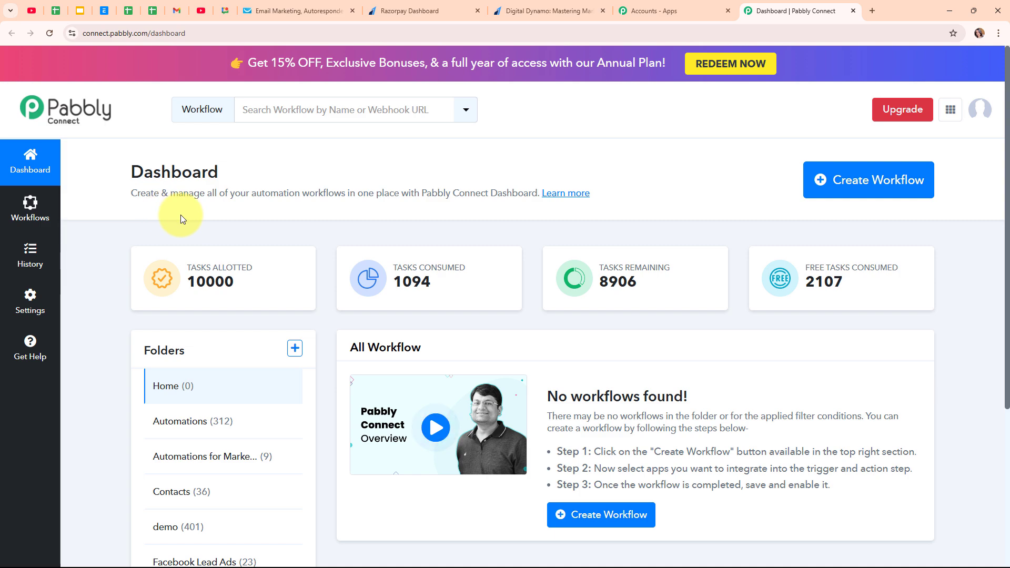
mouse_move(217, 298)
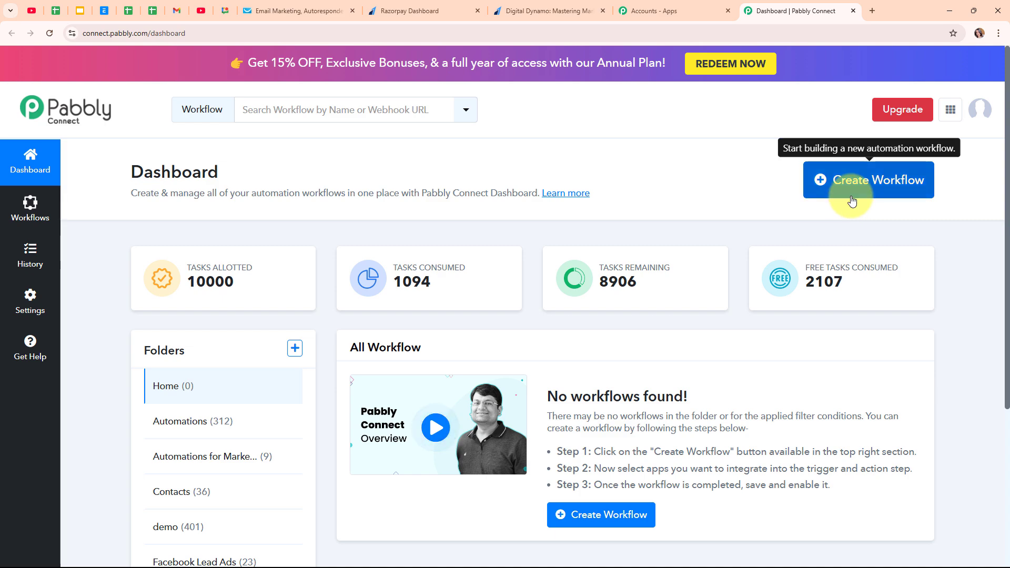
click(852, 200)
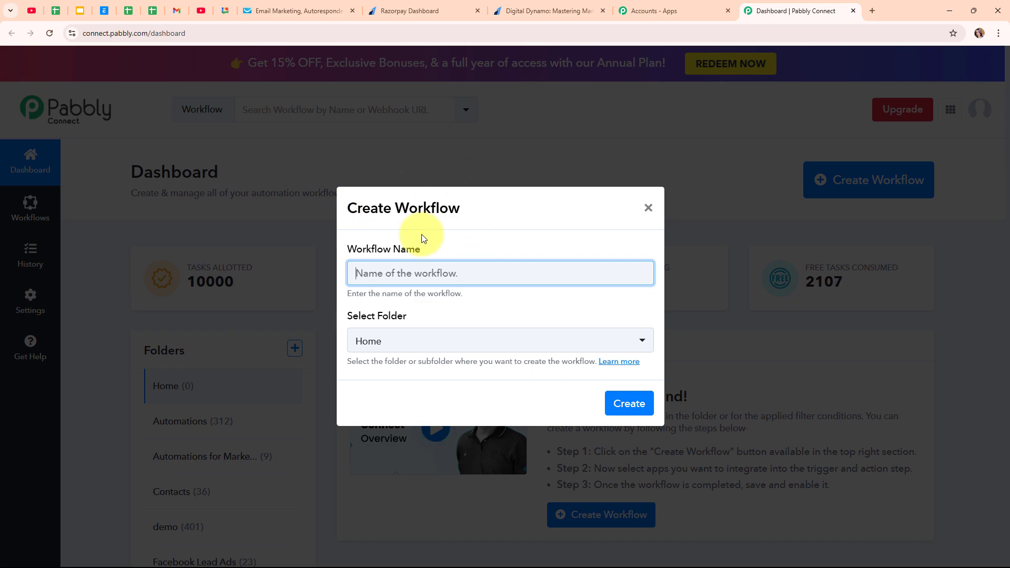
Name the workflow 'Create GetResponse Contact on Razorpay Payment' and file it under Automations
text(Create GetResponse Contact on Razorpay Payment)
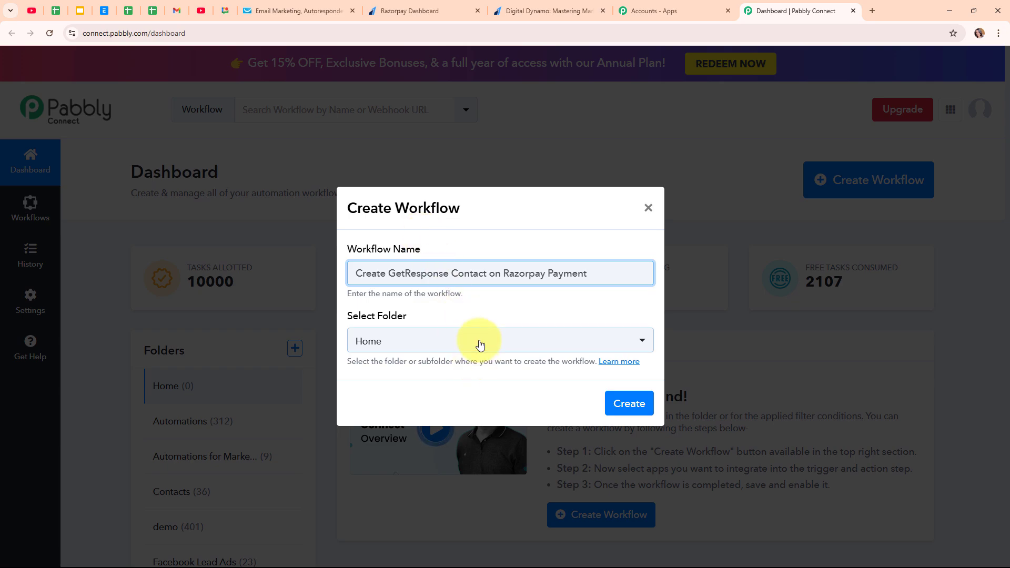
click(477, 341)
click(445, 157)
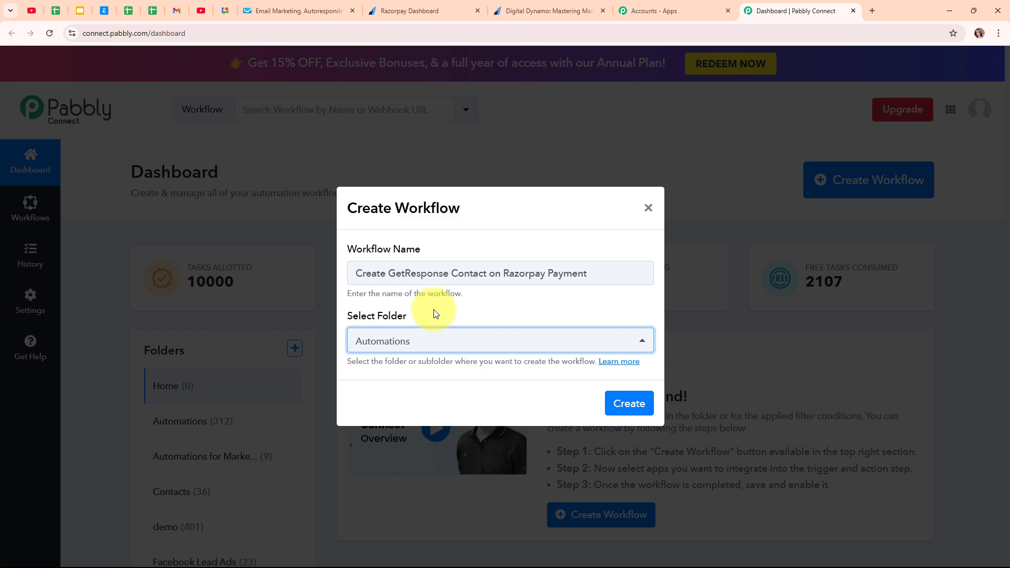
Read the folders help page, then create the workflow
click(620, 361)
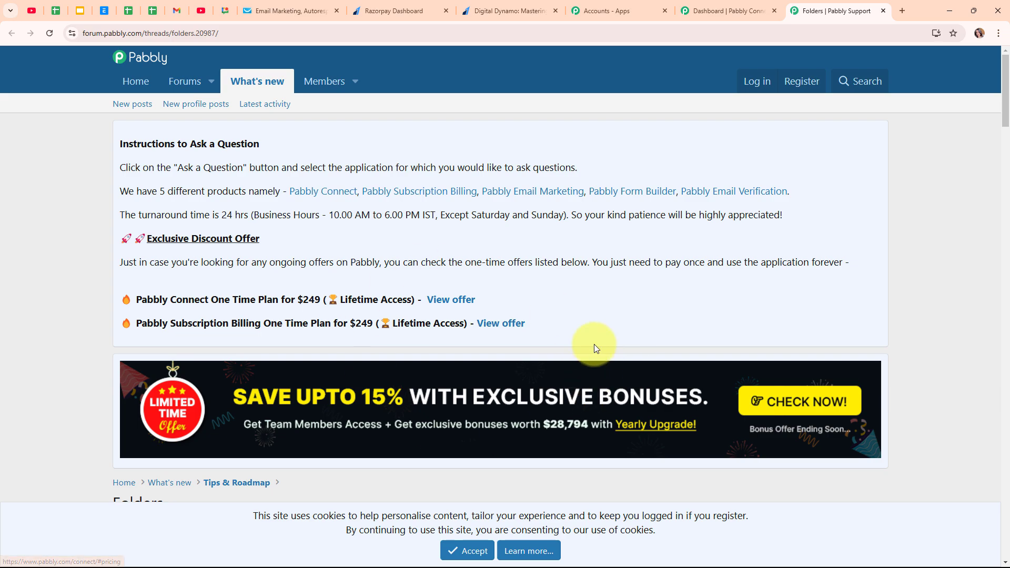
scroll(594, 344, down, 8)
scroll(594, 349, down, 1)
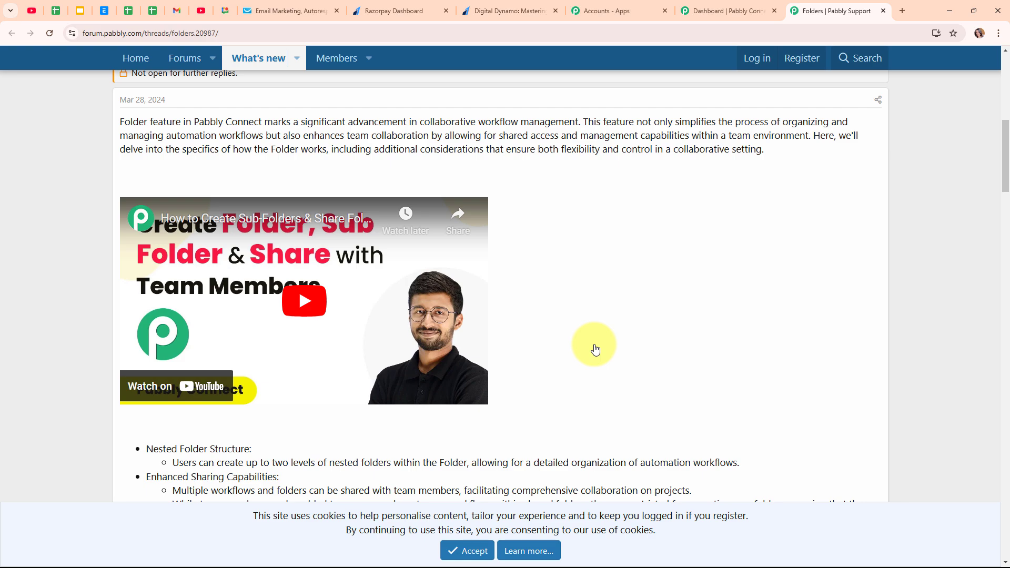
click(884, 11)
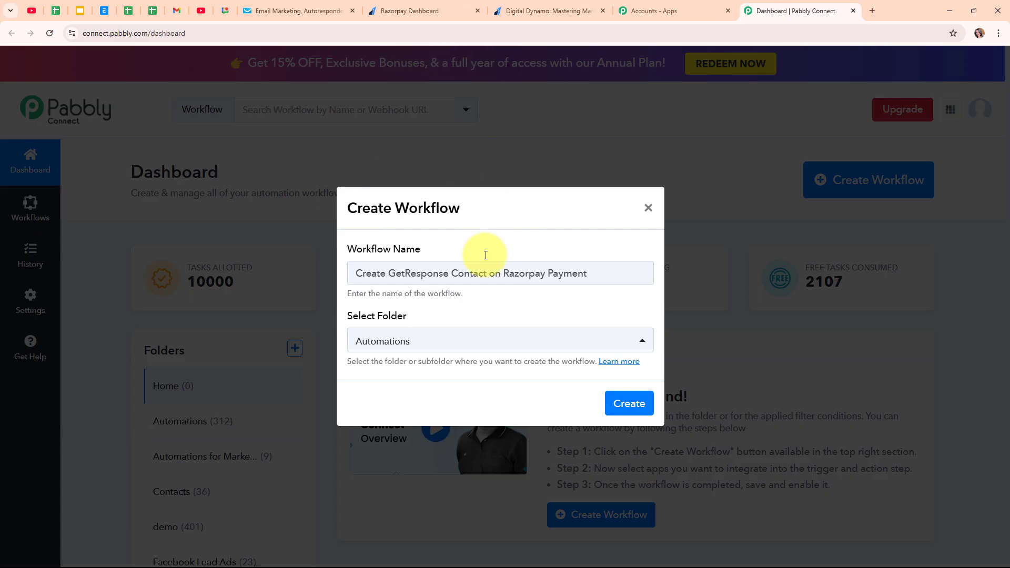
click(630, 413)
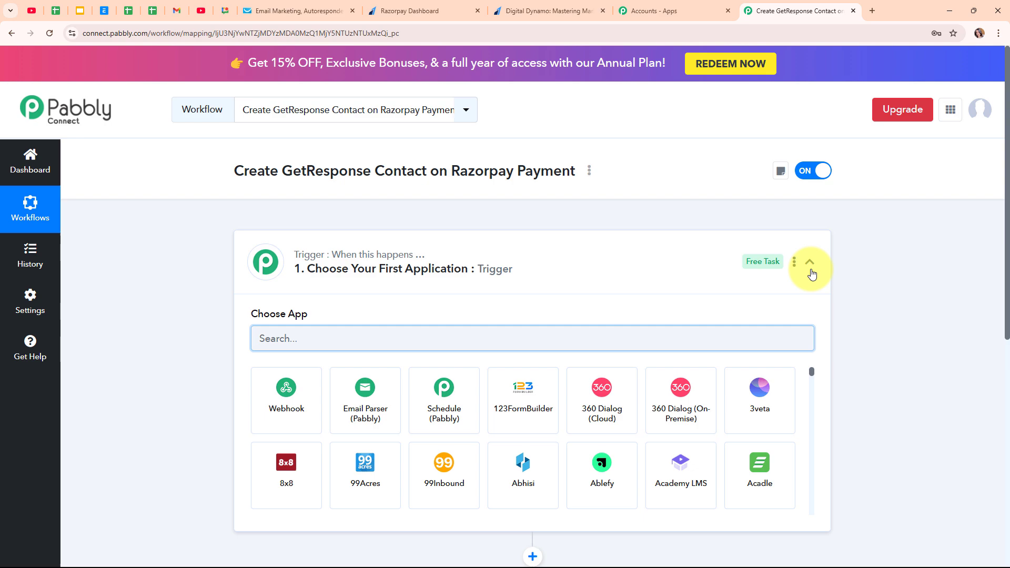
Pick Razorpay as the trigger app after searching 'raz' in Choose App
click(809, 265)
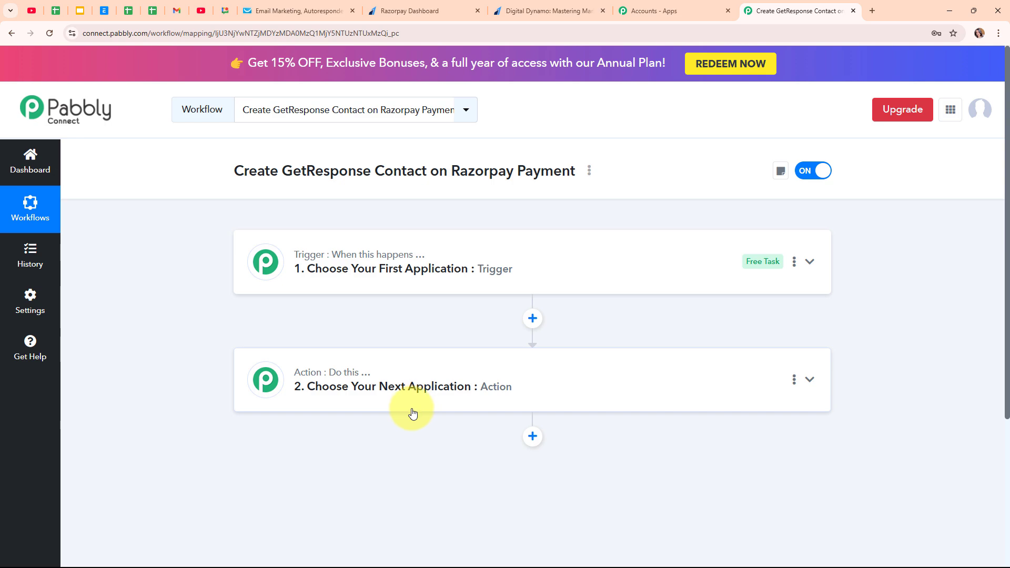
click(694, 254)
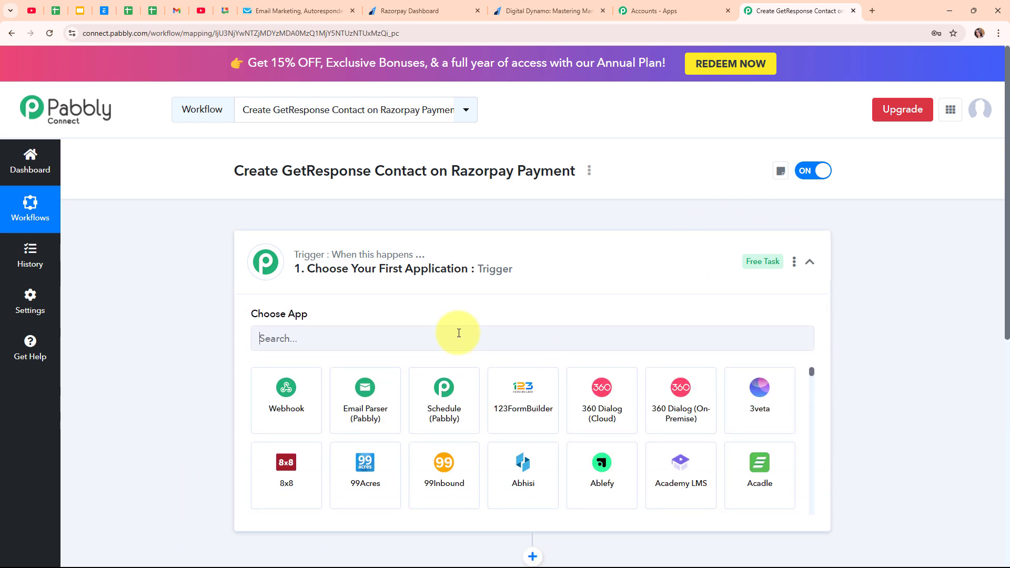
click(458, 332)
text(raz)
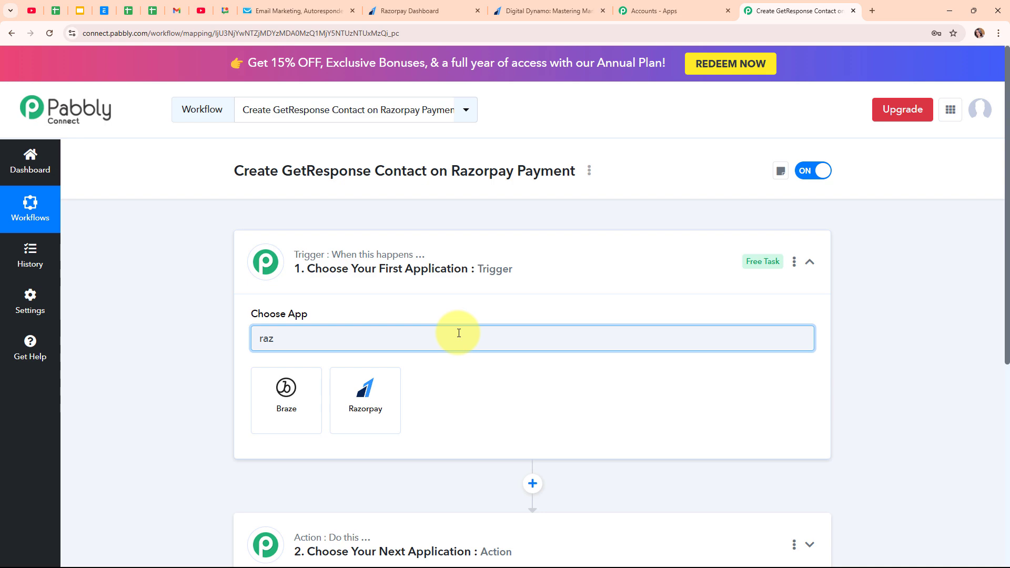
click(369, 403)
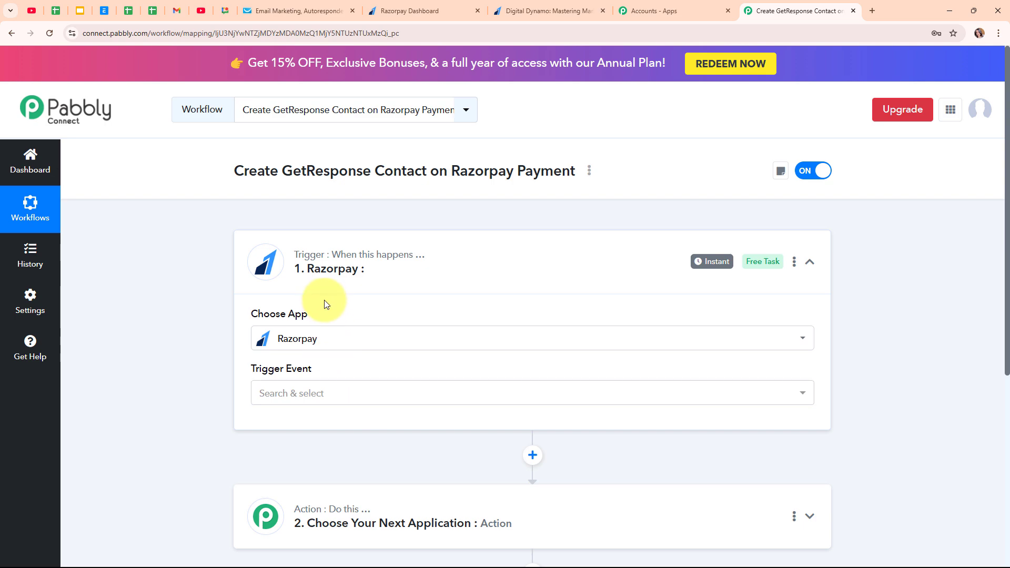
Set the Razorpay trigger event to Payment Captured and copy its webhook URL
click(293, 387)
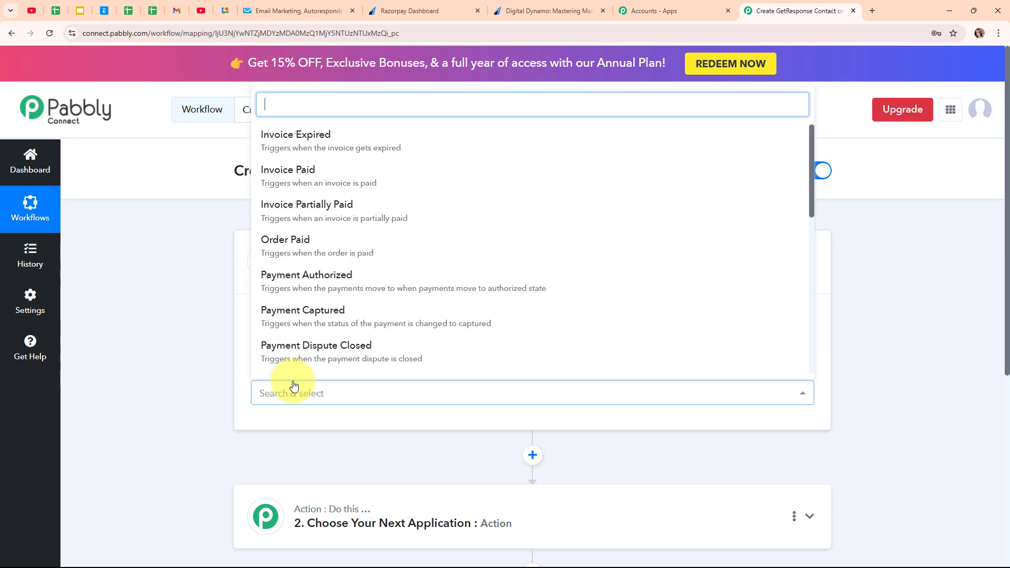
click(343, 320)
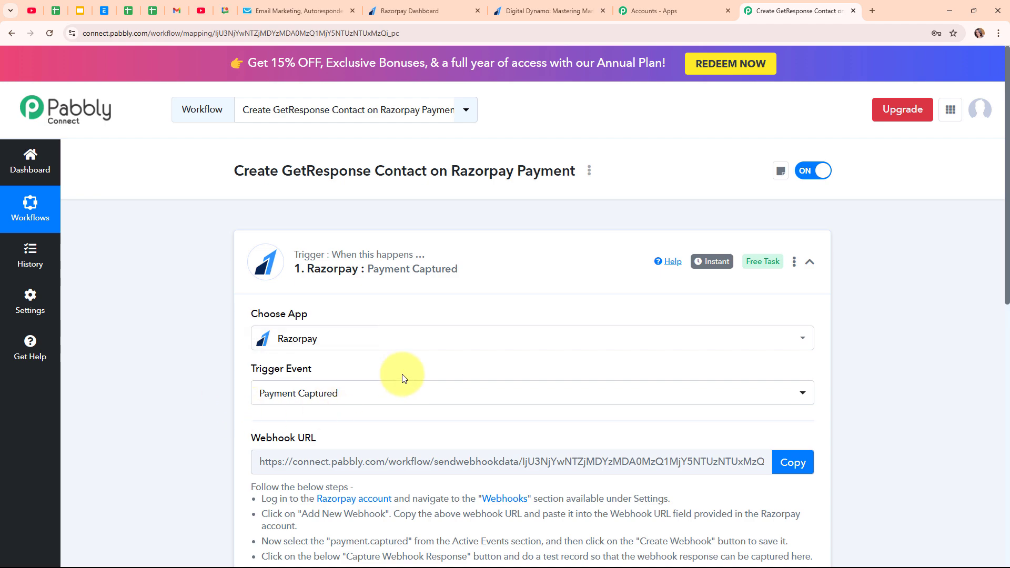
scroll(402, 374, down, 3)
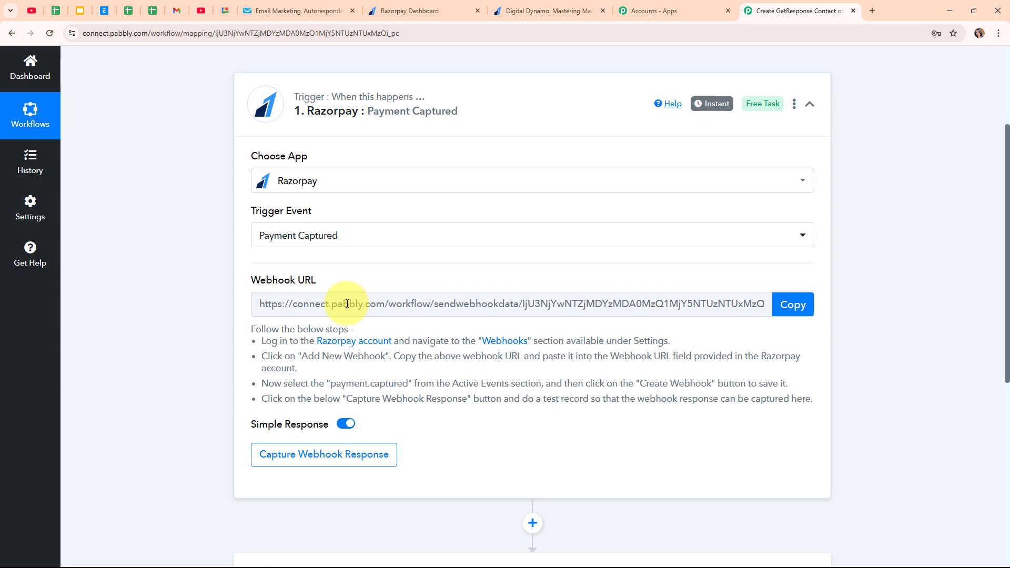
drag(258, 341, 782, 422)
click(804, 304)
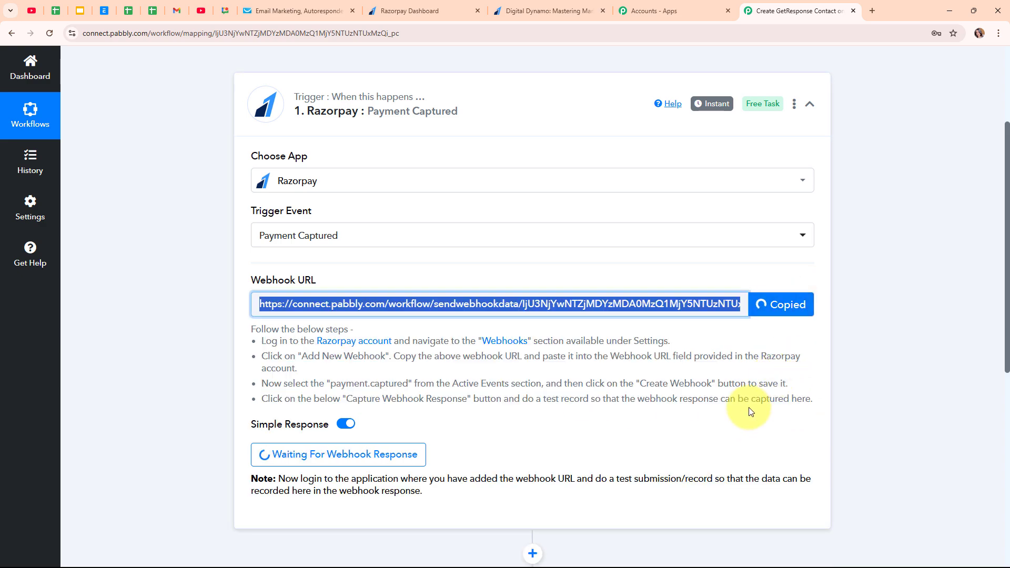
In Razorpay Dashboard's Account & Settings, go to Webhooks and start adding a new webhook
click(468, 19)
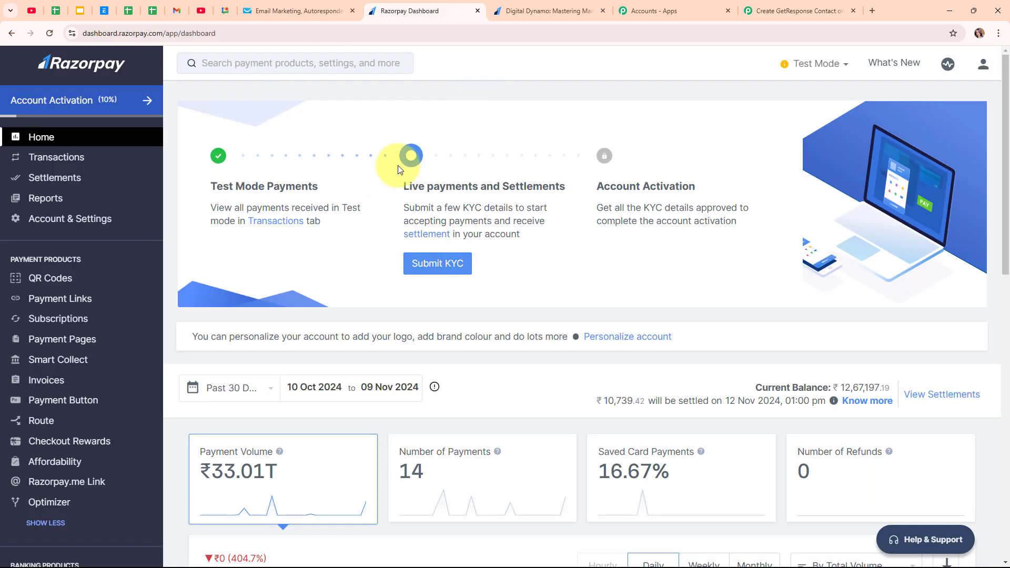
click(84, 223)
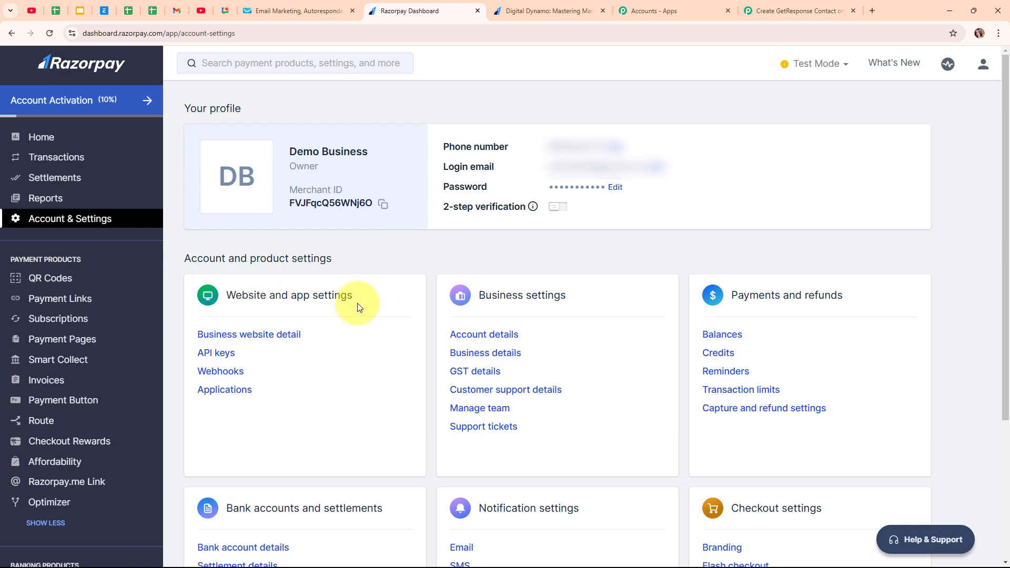
click(236, 378)
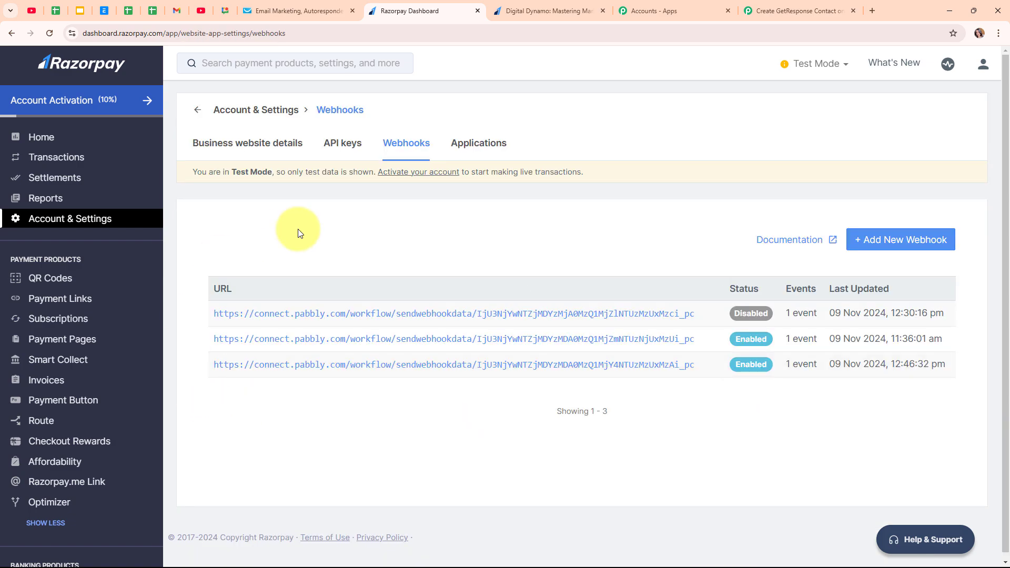
click(877, 249)
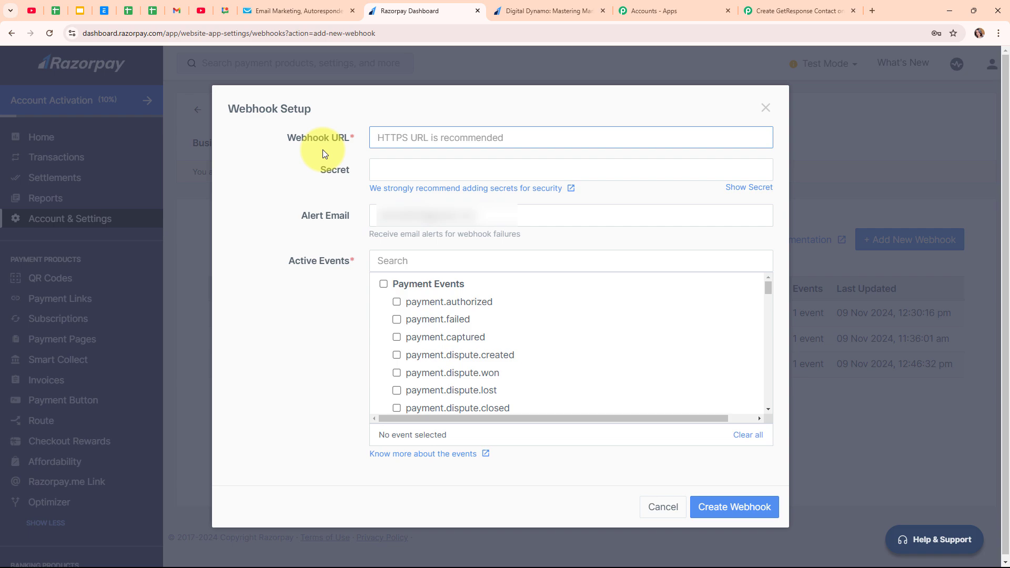
Save a Razorpay webhook with the pasted Pabbly URL, subscribed to payment.captured
key(ctrl+v)
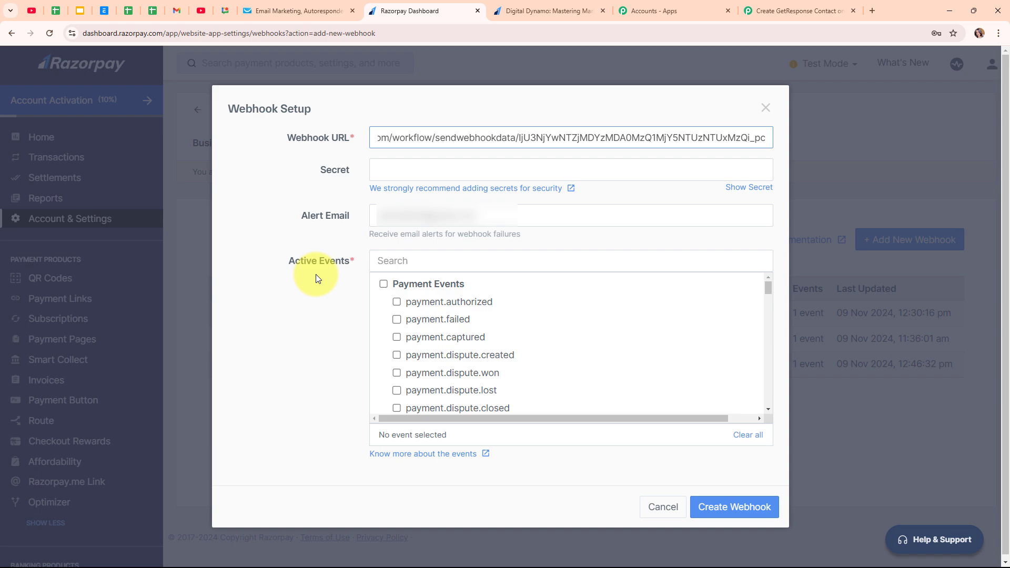
click(416, 342)
click(416, 343)
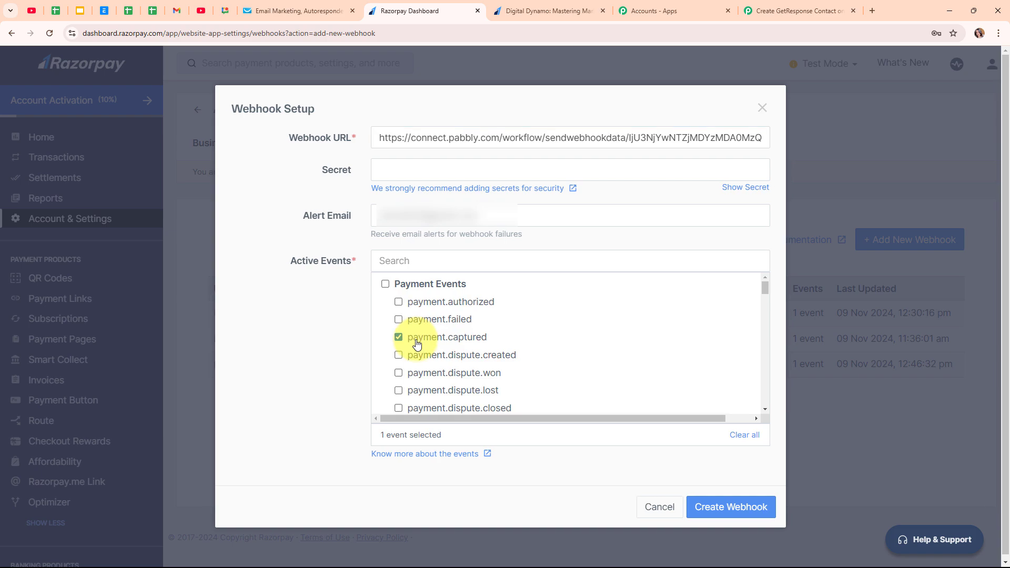
click(766, 513)
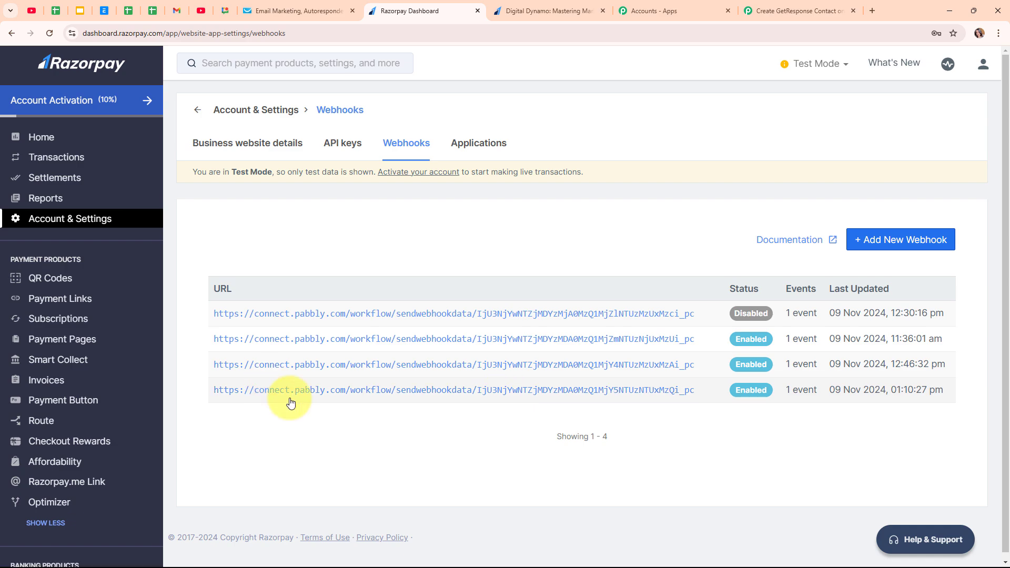
Confirm Pabbly shows Waiting For Webhook Response, then view the ₹999.00 Digital Dynamo payment page
click(834, 7)
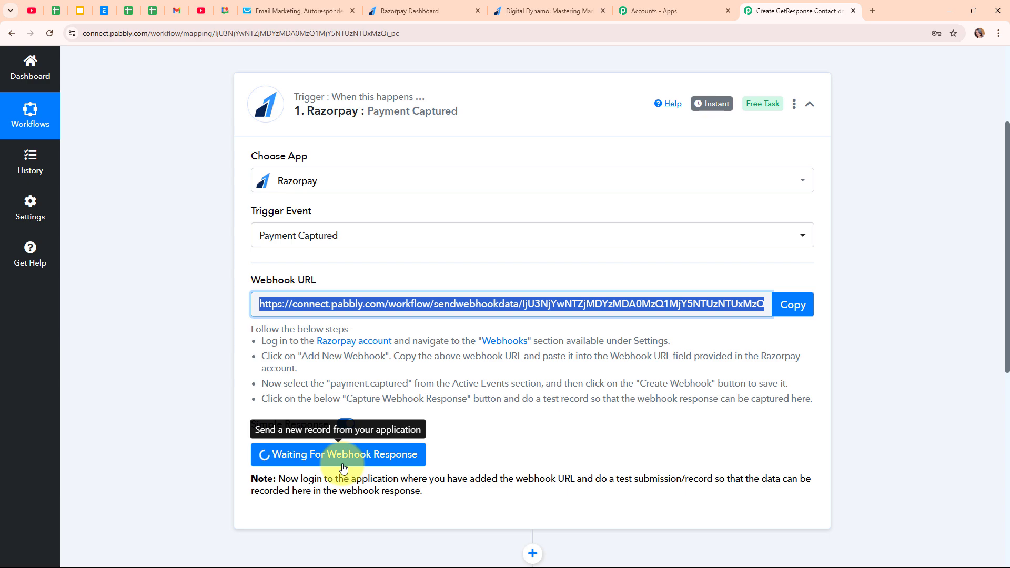
click(520, 6)
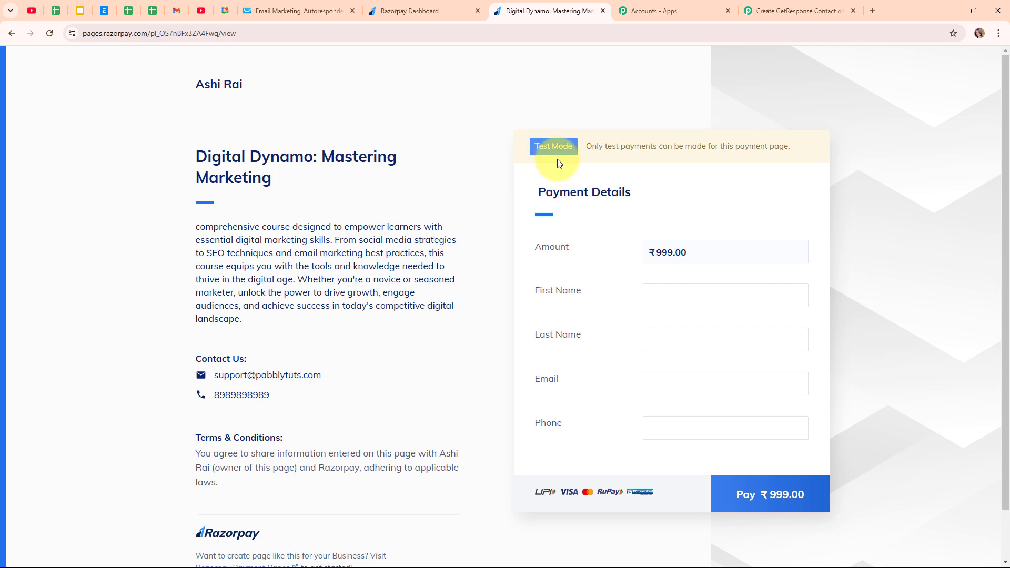
Enter the test buyer's first name, last name, email address and phone number
click(650, 292)
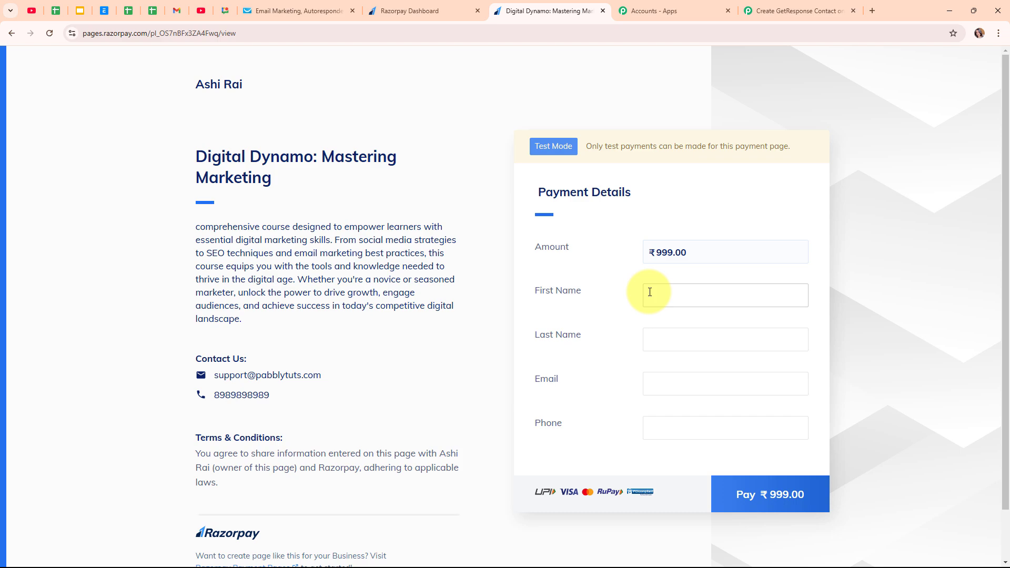
click(649, 292)
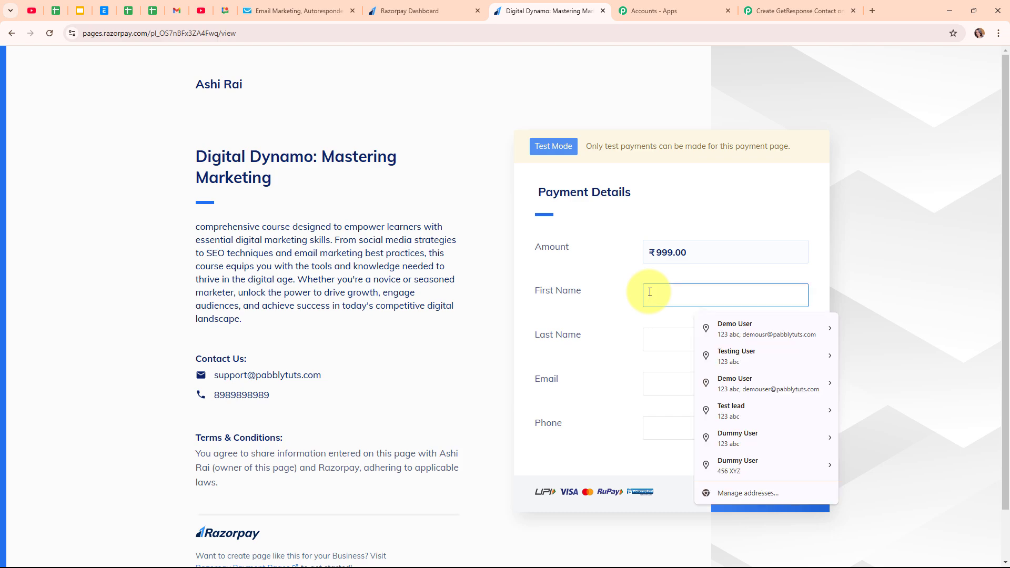
text(Dummy)
click(676, 338)
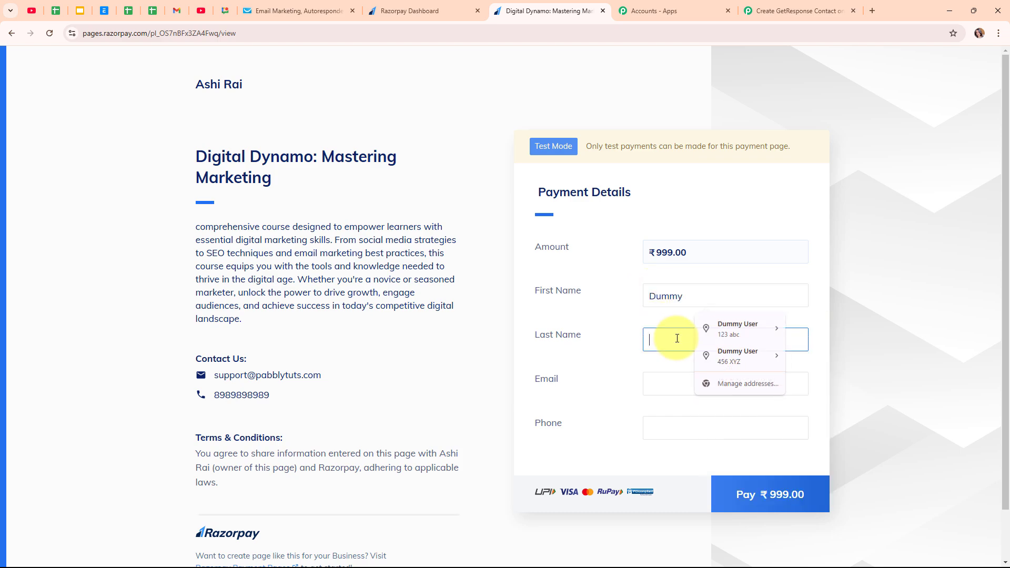
text(User)
click(661, 375)
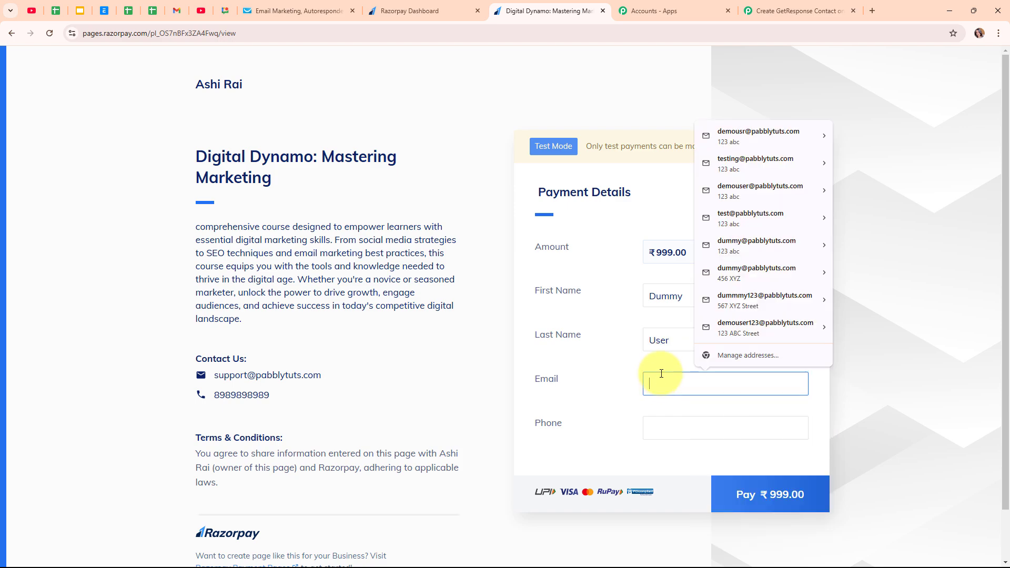
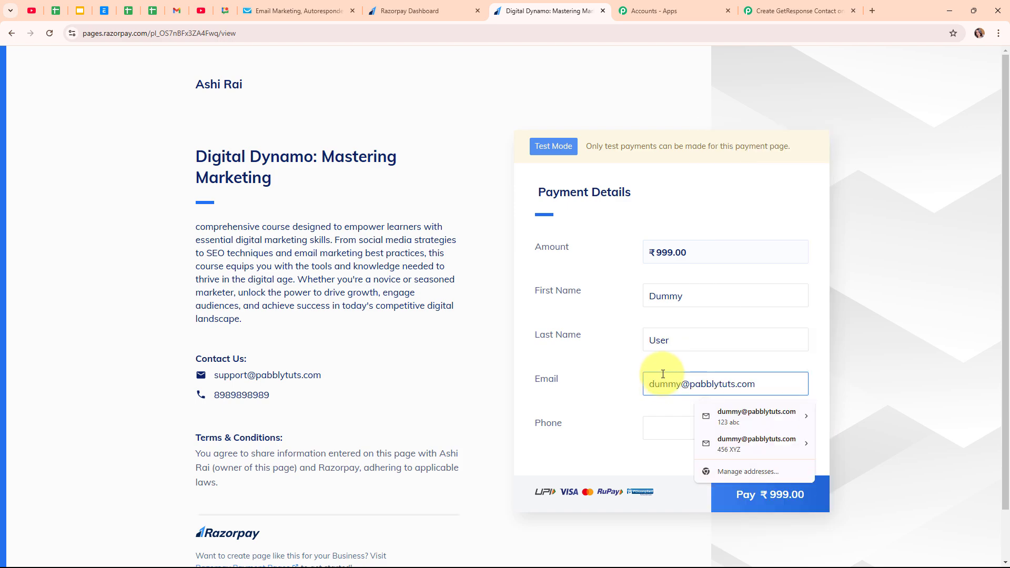
key(Tab)
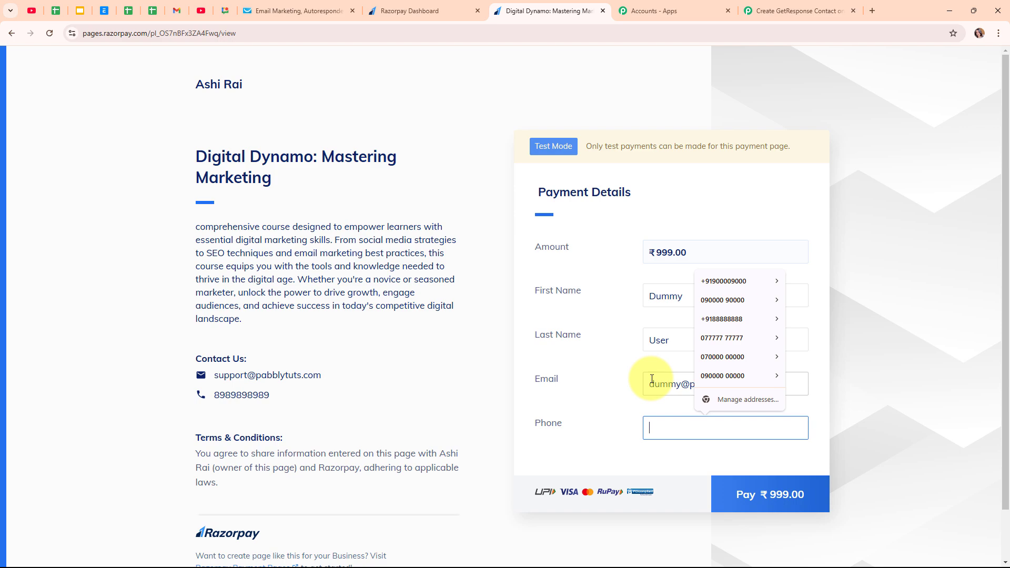
text(8989898989)
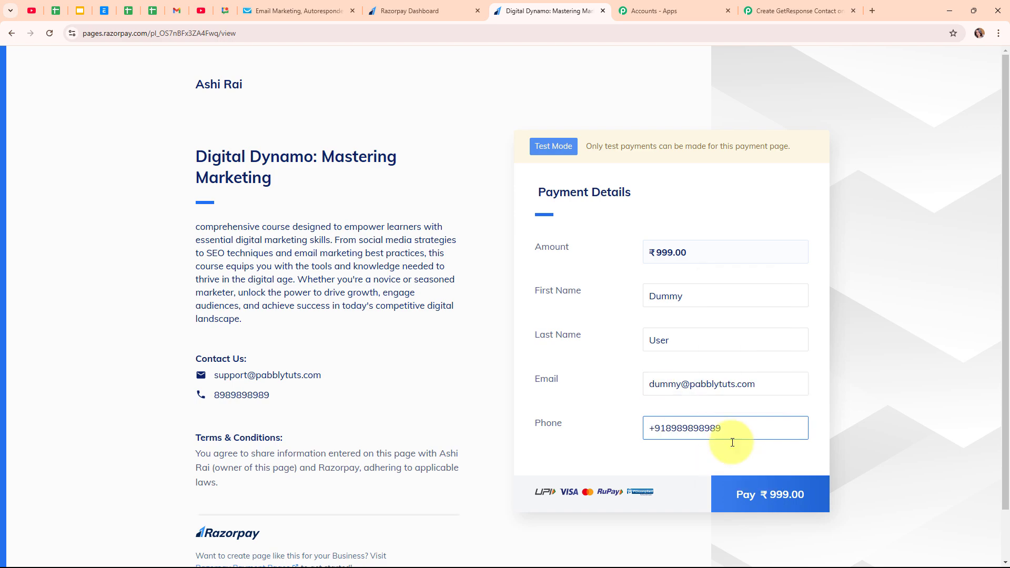
Pay ₹999.00 by UPI using the test UPI ID success@razorpay
click(806, 506)
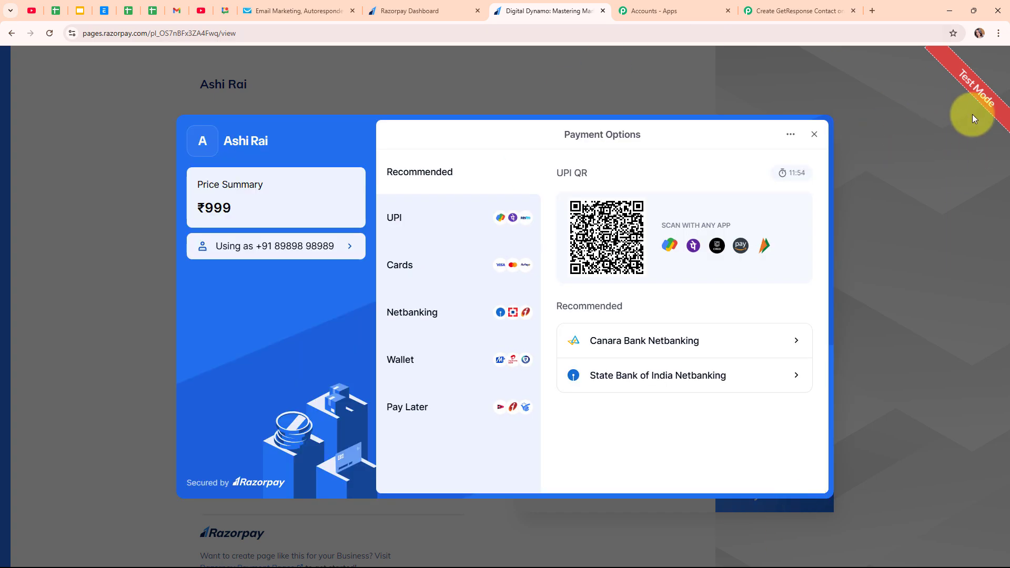
click(427, 220)
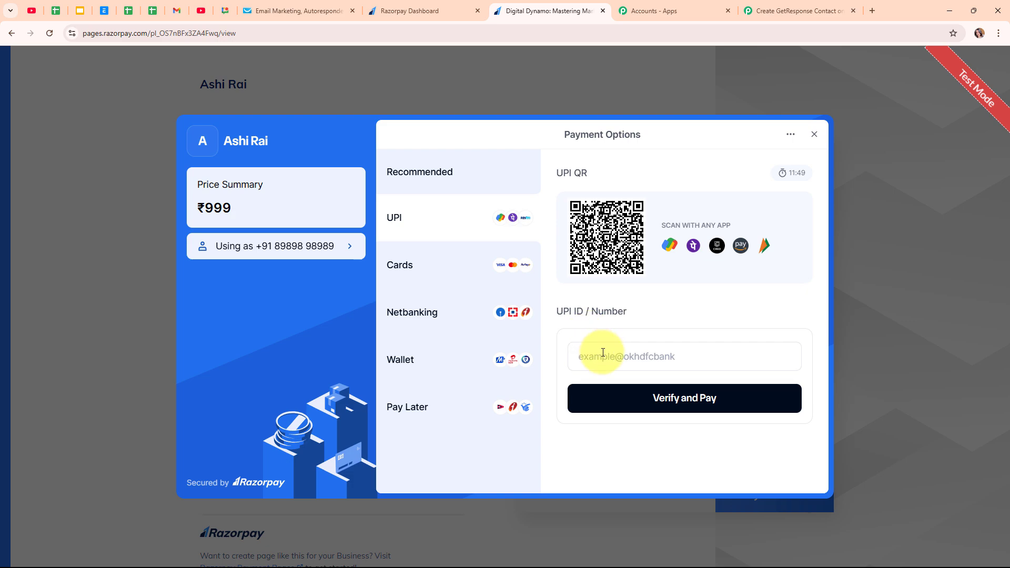
click(591, 353)
click(657, 390)
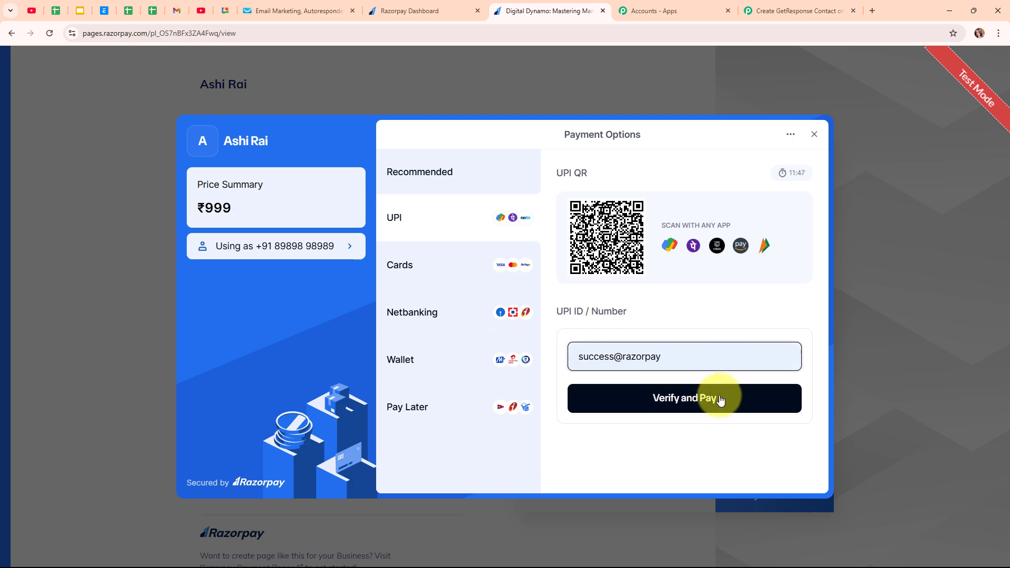
click(669, 401)
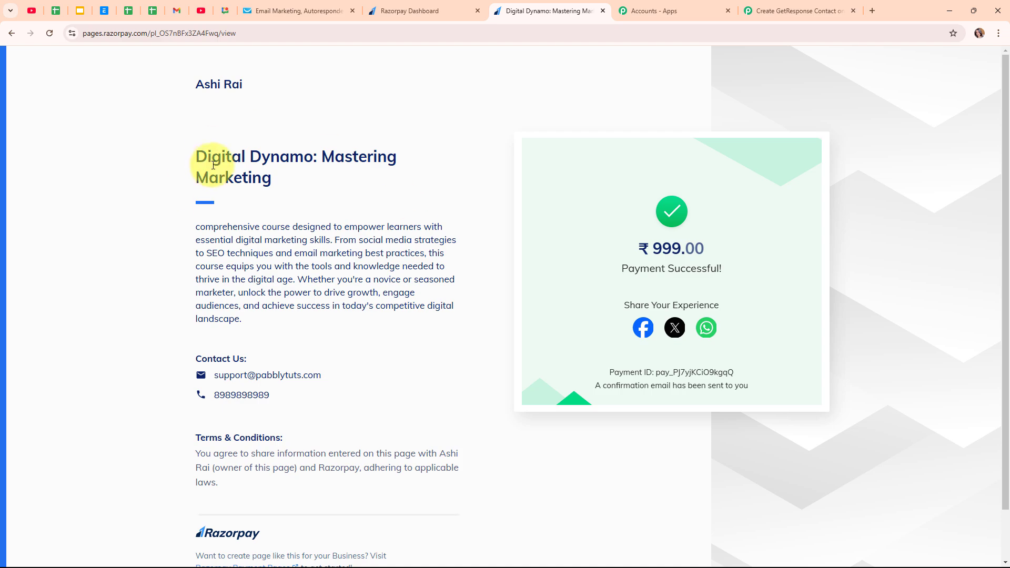
Back in the Pabbly workflow, scroll through Response A's payment fields, including status captured and method upi
click(767, 4)
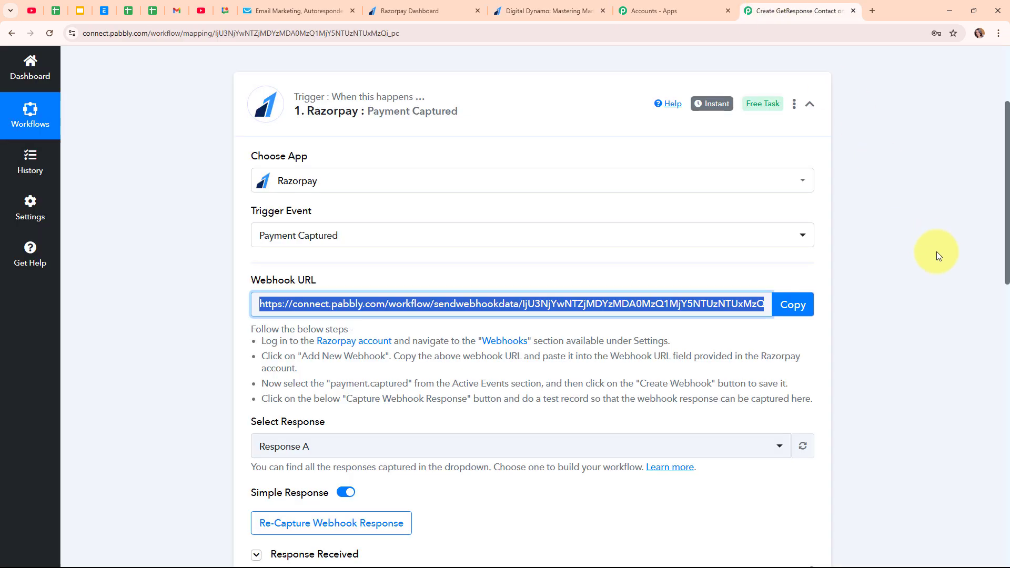
scroll(939, 254, down, 8)
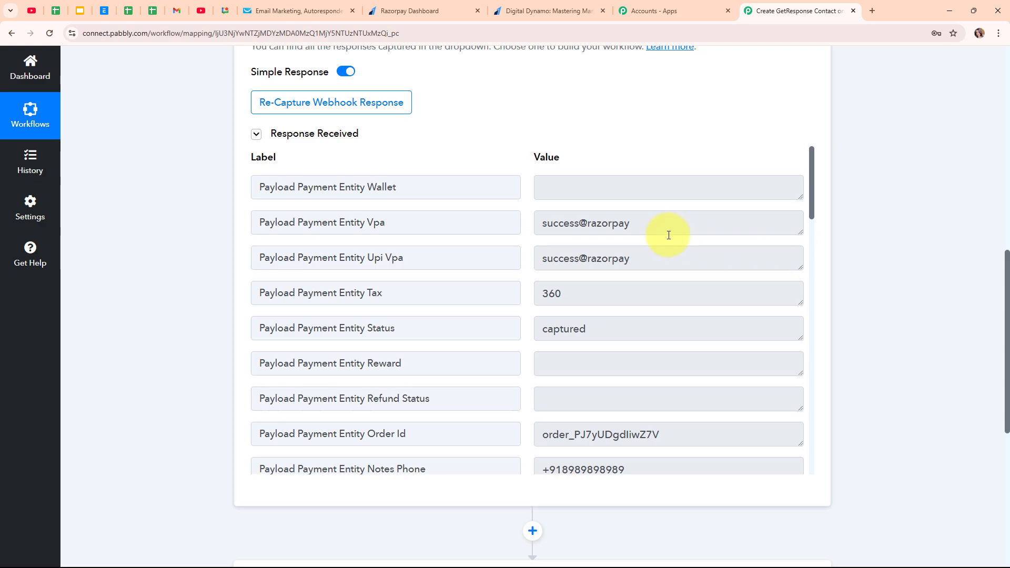
scroll(668, 235, down, 3)
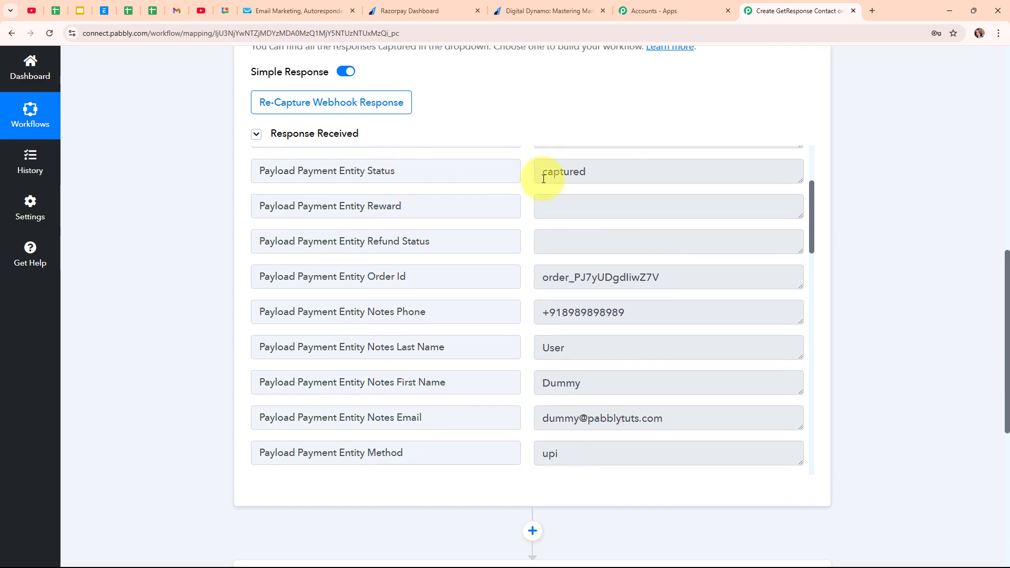
scroll(623, 278, down, 1)
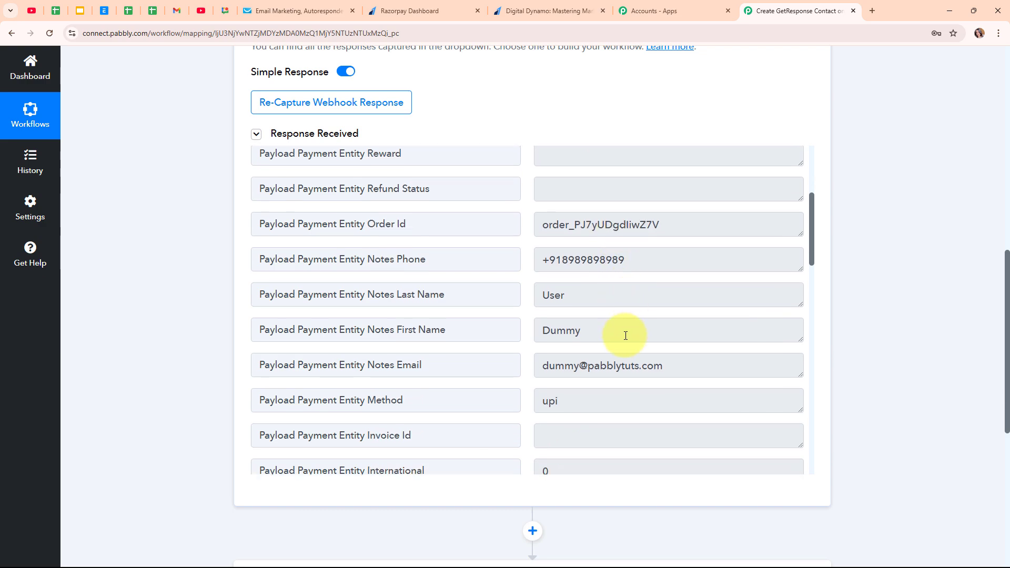
scroll(676, 369, down, 15)
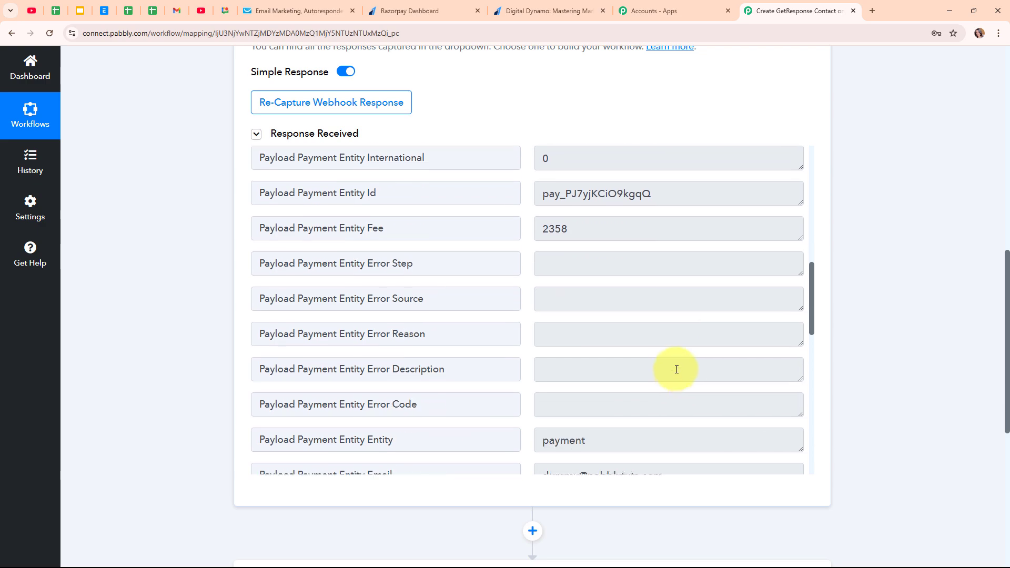
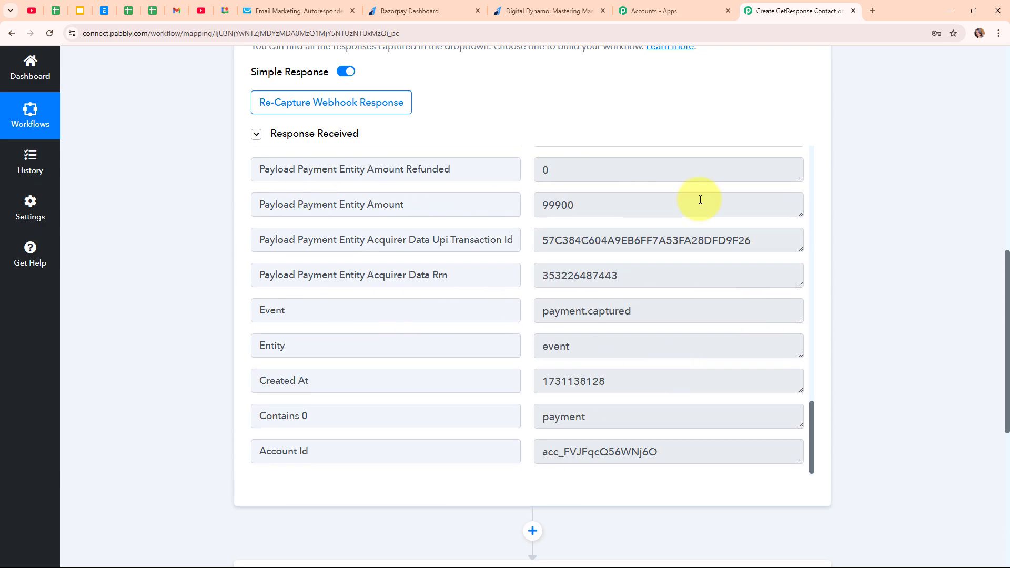
Collapse the Razorpay Payment Captured trigger card to reveal the action step below it
scroll(785, 123, up, 9)
click(810, 208)
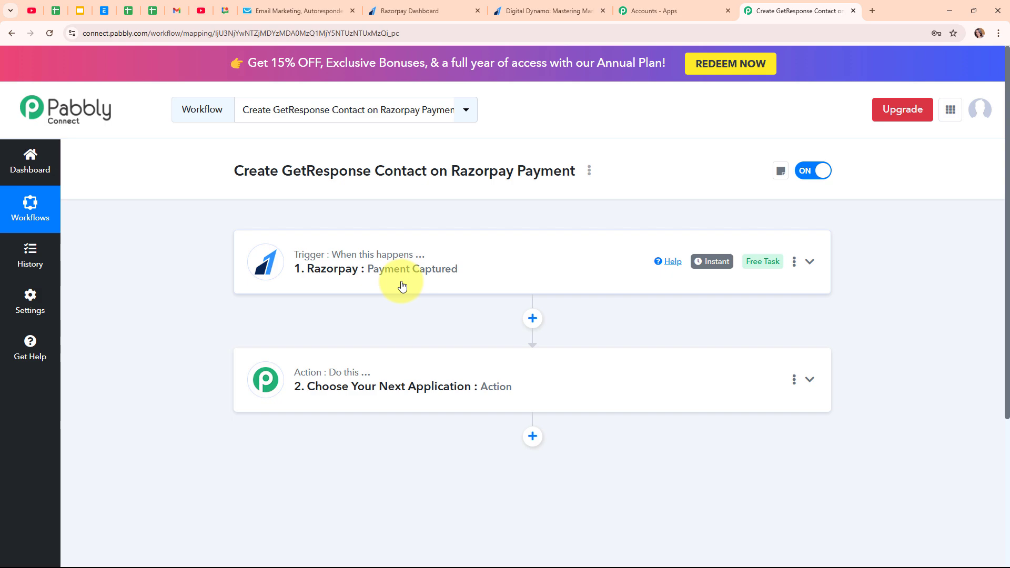
Set the action app to GetResponse, found by searching 'Get', with the Create Contact event
click(463, 367)
click(405, 273)
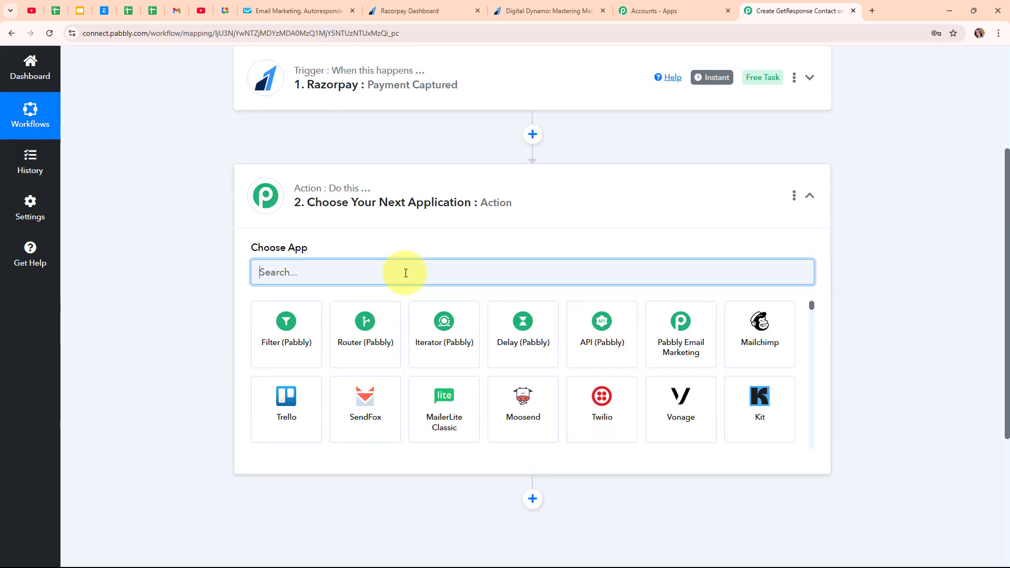
text(Get)
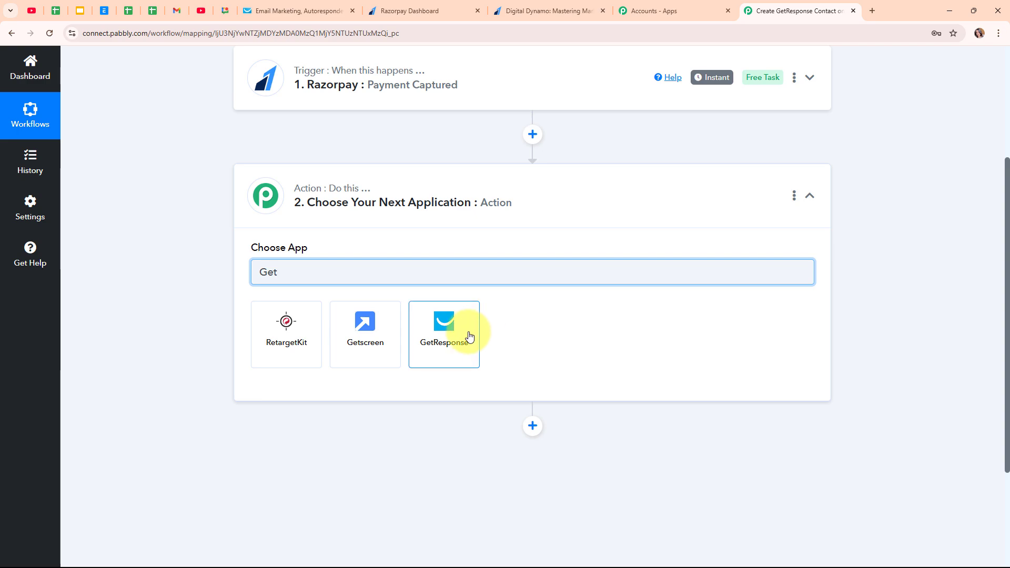
click(469, 337)
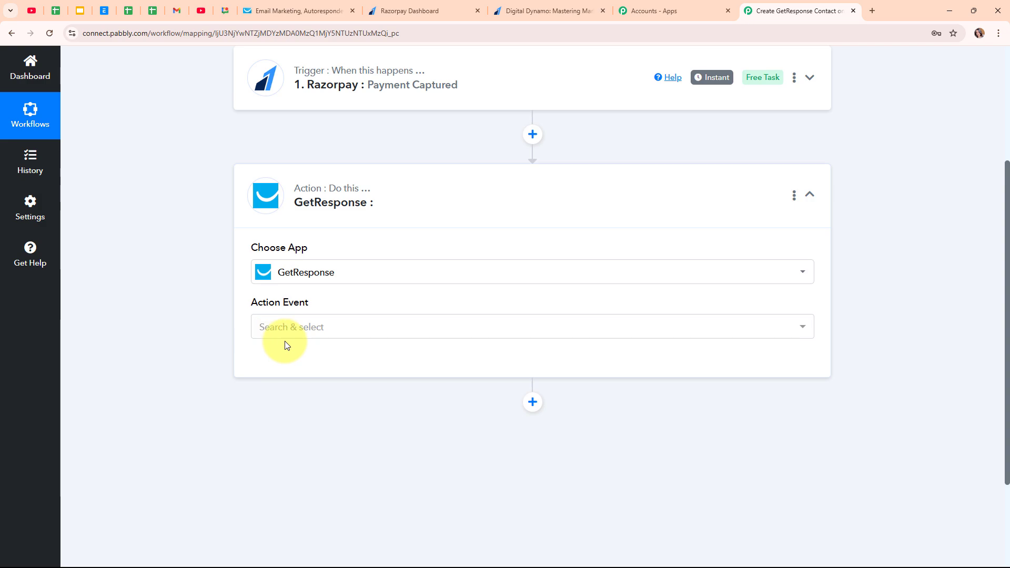
click(414, 323)
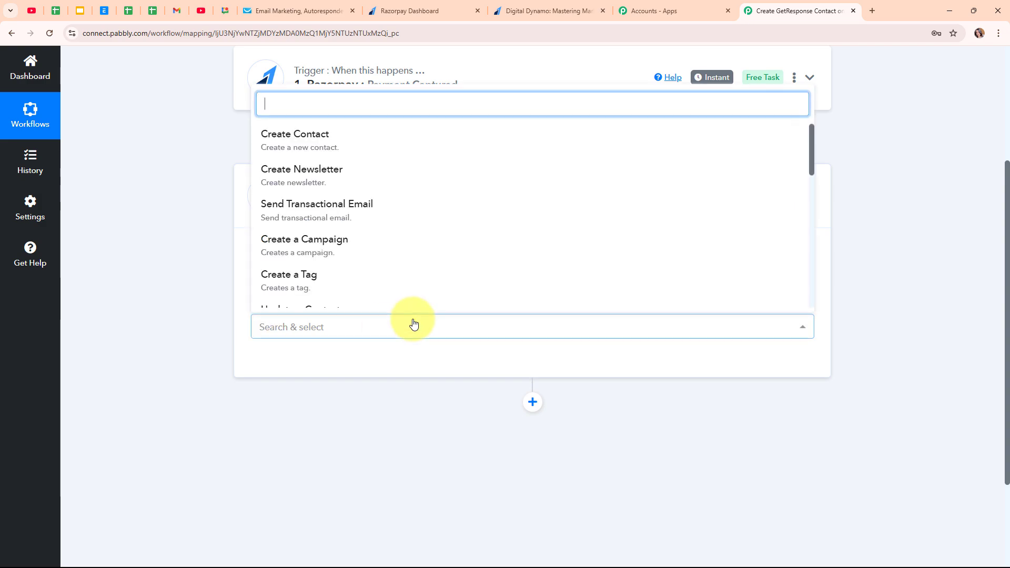
click(310, 140)
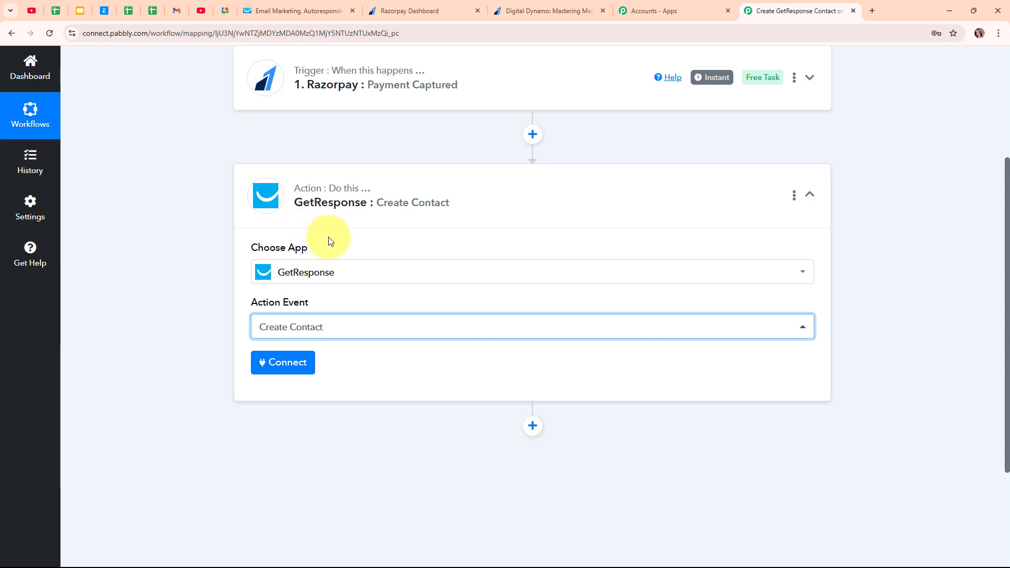
mouse_move(292, 203)
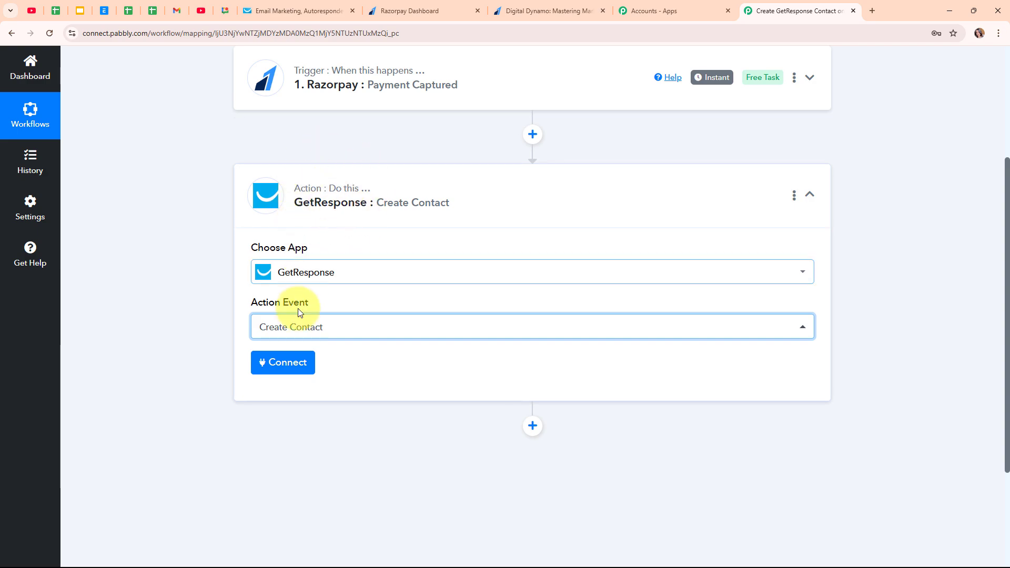
Start adding a new GetResponse connection and bring up GetResponse's API key page
click(286, 364)
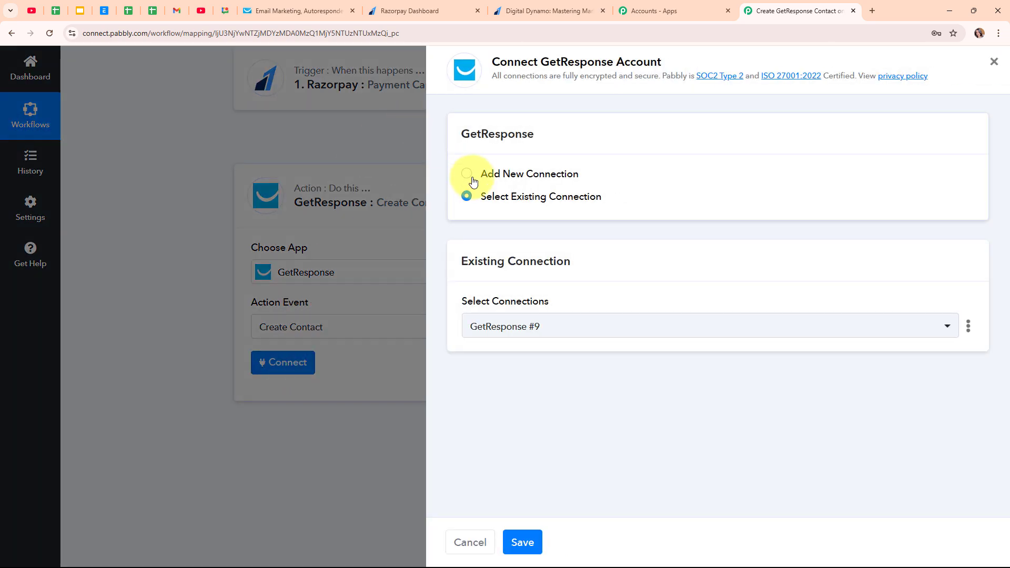
click(473, 179)
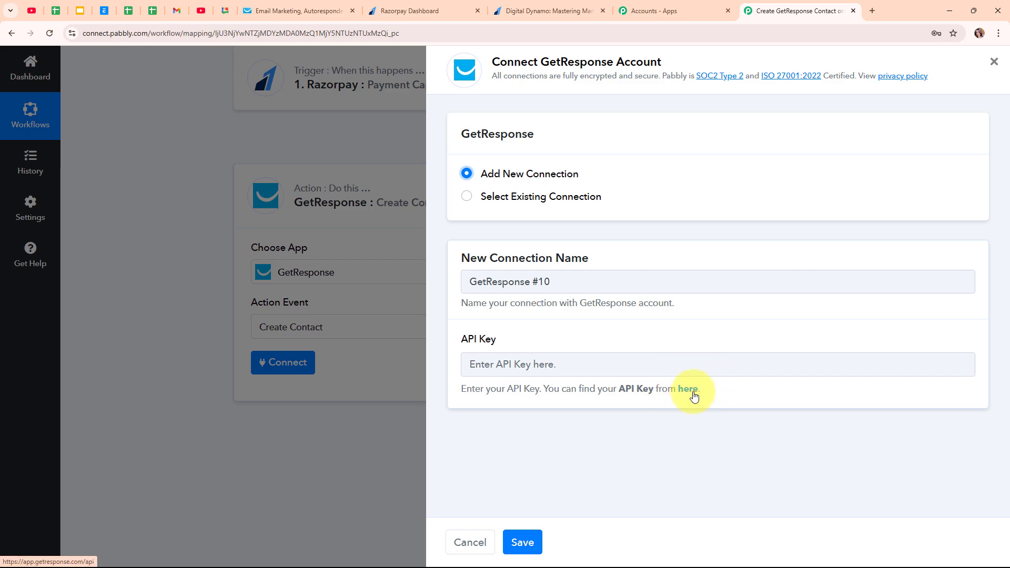
click(688, 389)
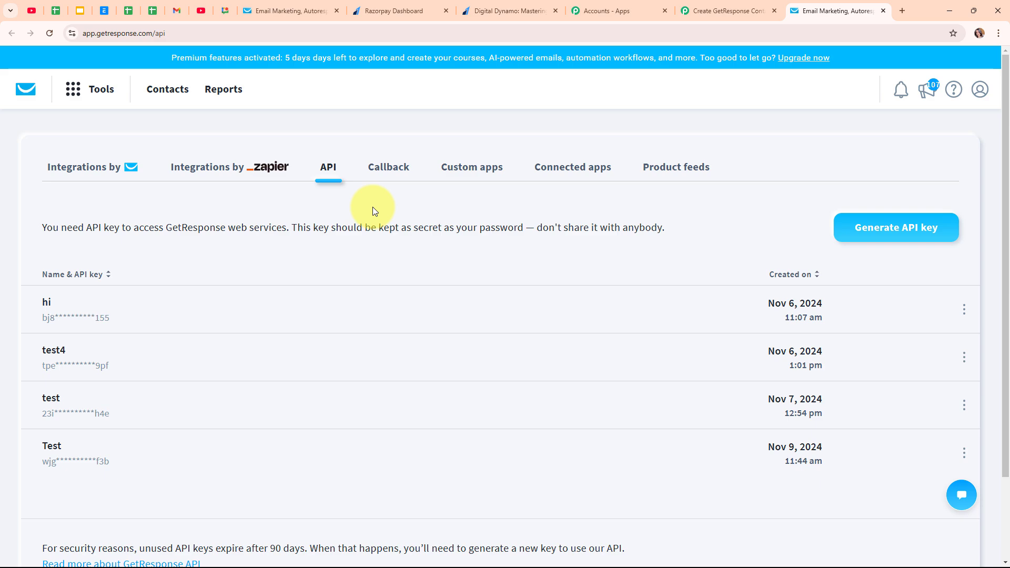
Generate a GetResponse API key named 'New Contact' and copy it
click(898, 230)
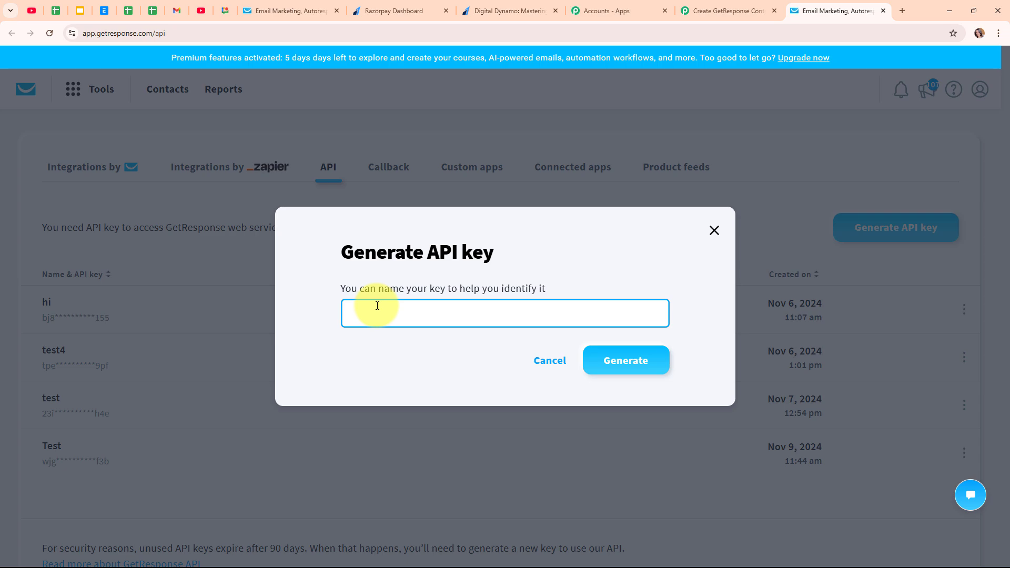
text(New Contact)
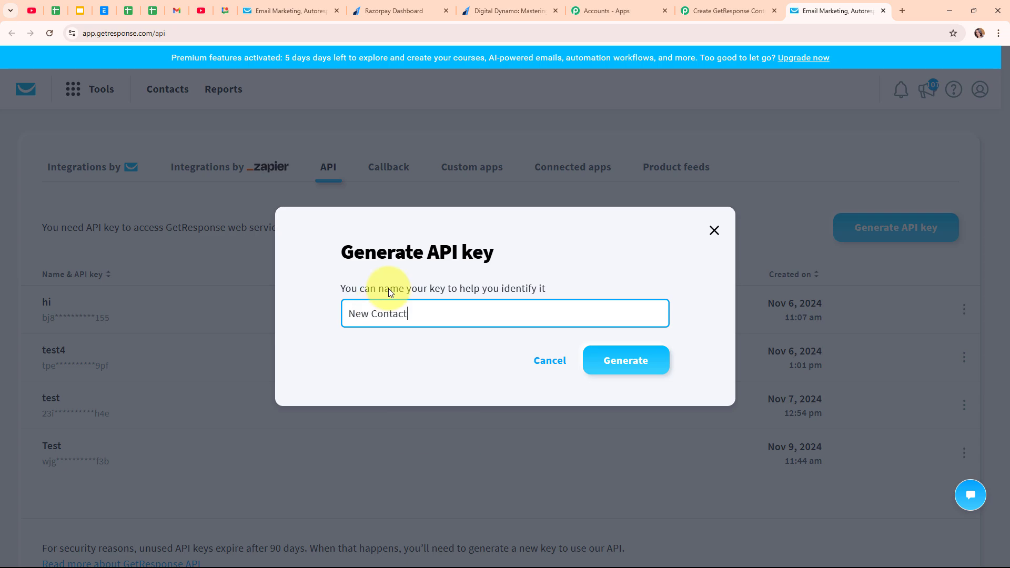
click(617, 368)
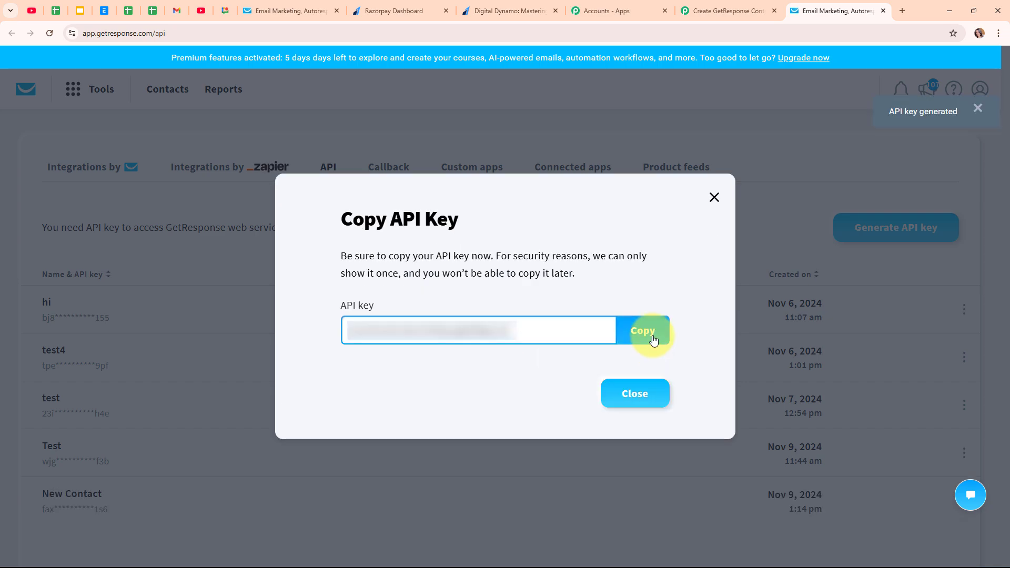
click(653, 340)
click(714, 199)
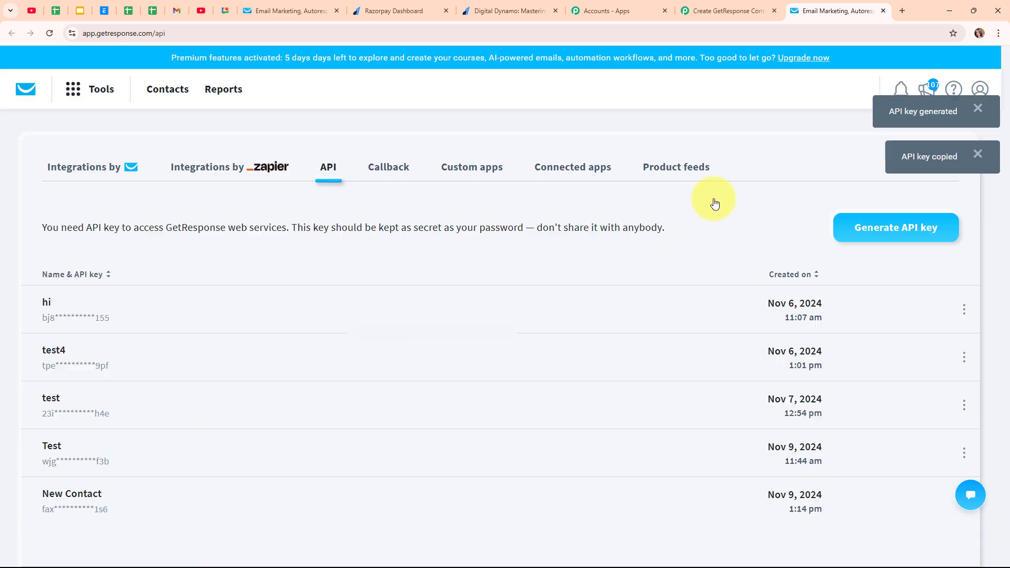
click(680, 15)
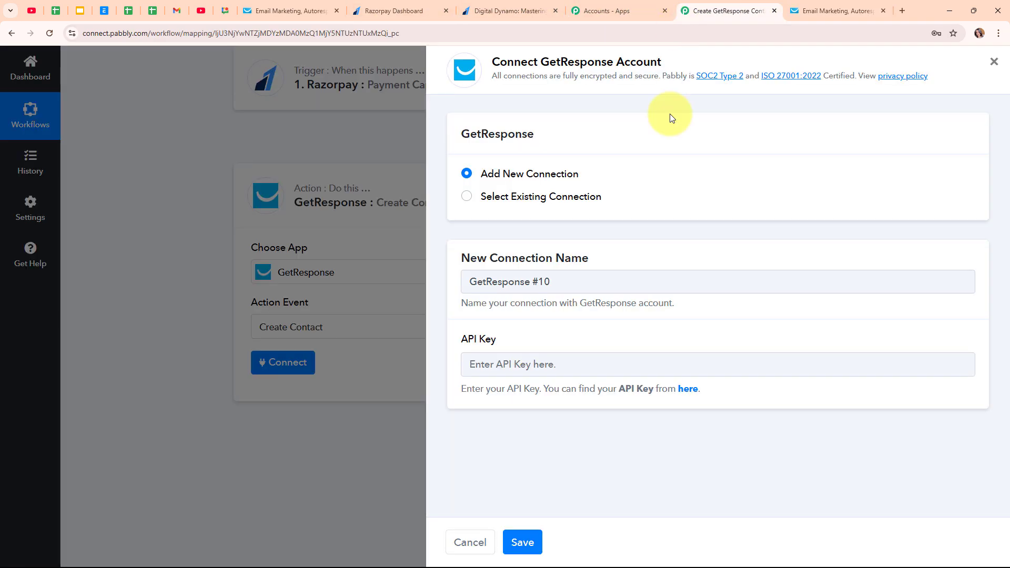
Paste the copied API key and save the new GetResponse connection
click(466, 364)
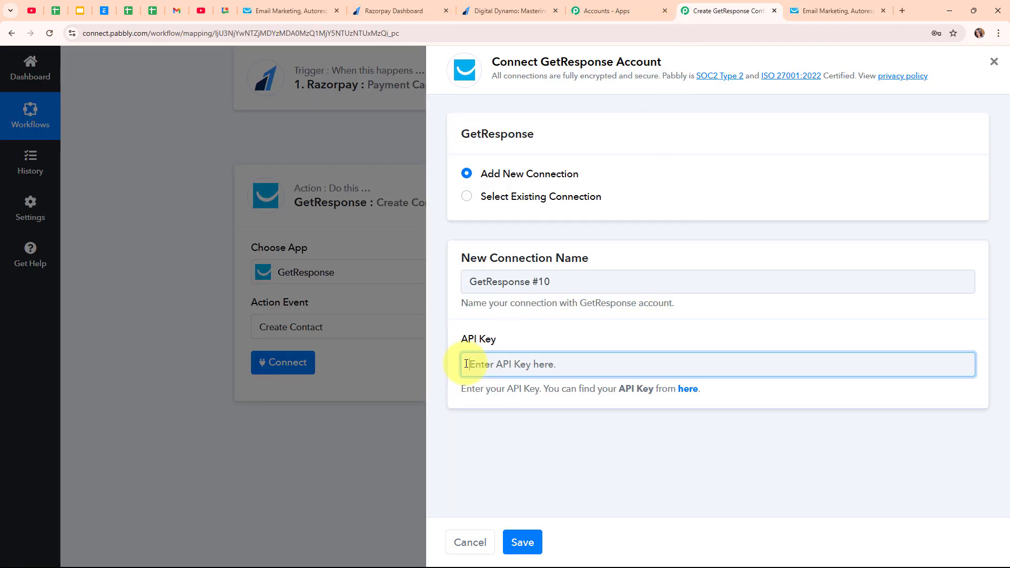
key(ctrl+v)
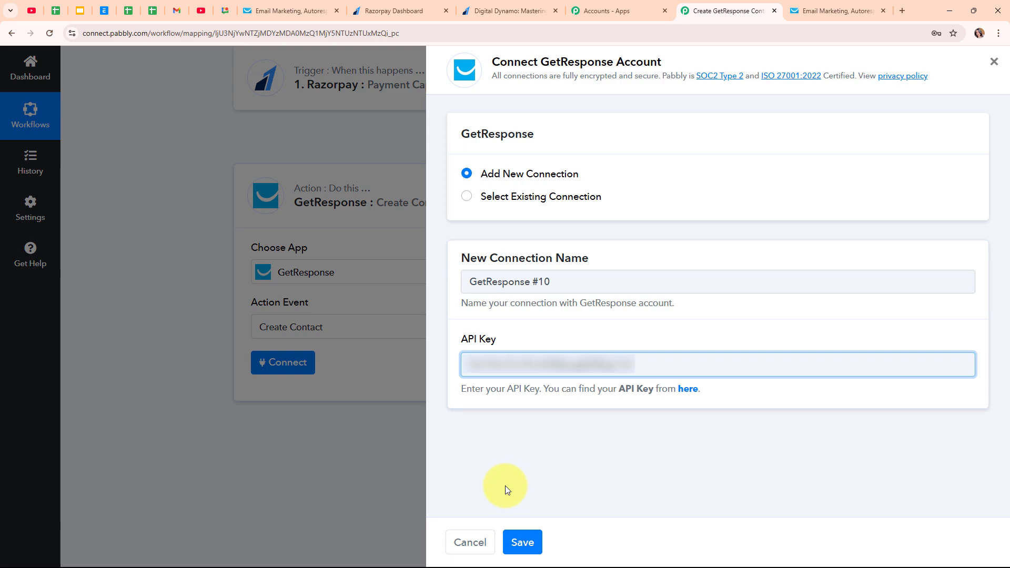
click(530, 547)
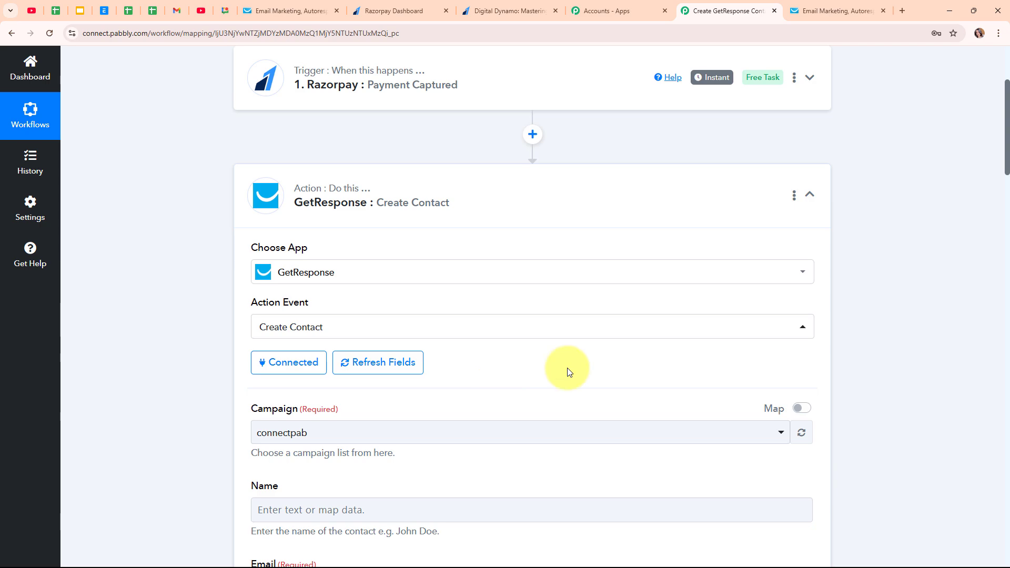
Set the contact's Campaign to connectpab
scroll(567, 367, down, 4)
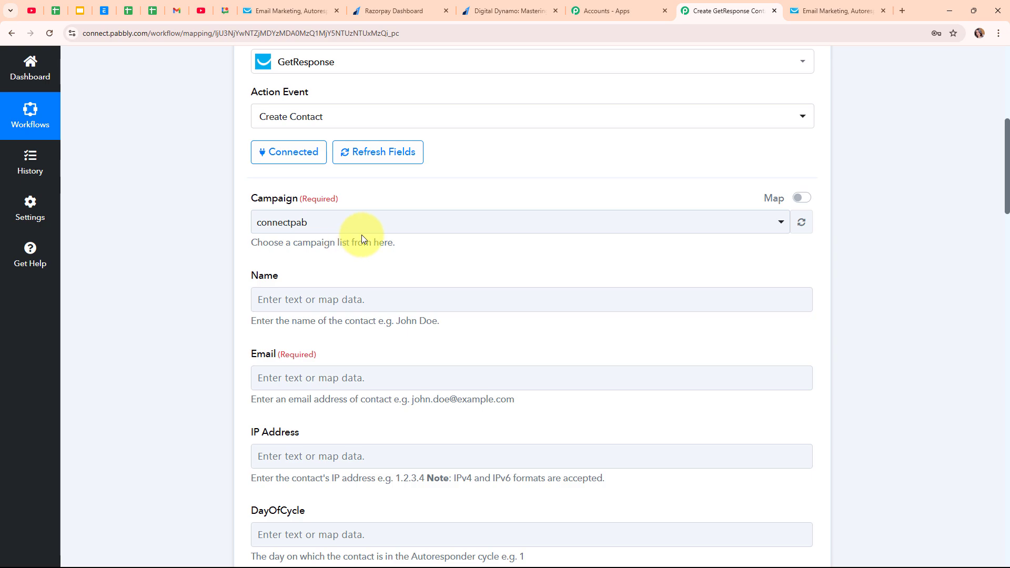
click(383, 226)
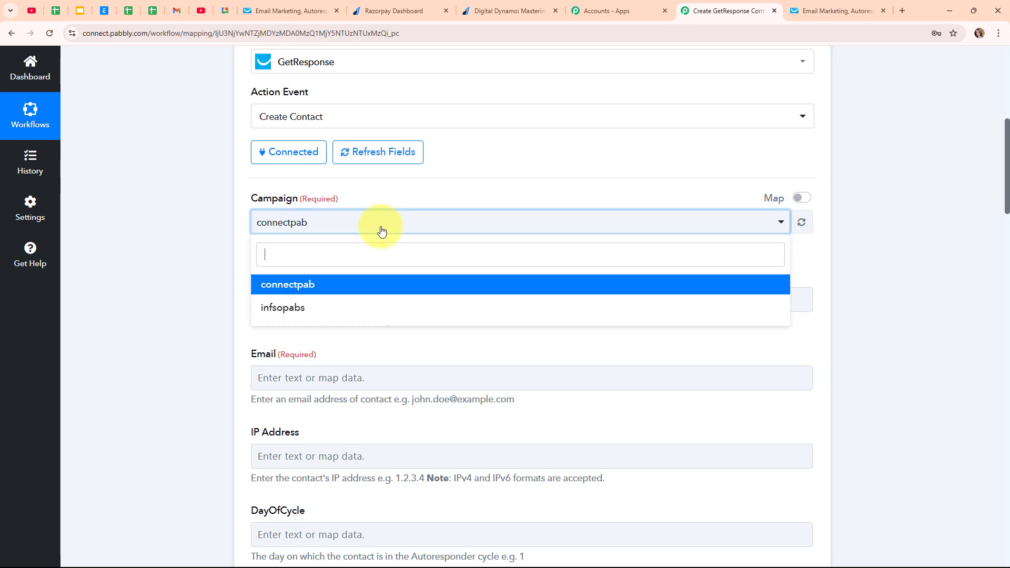
click(314, 292)
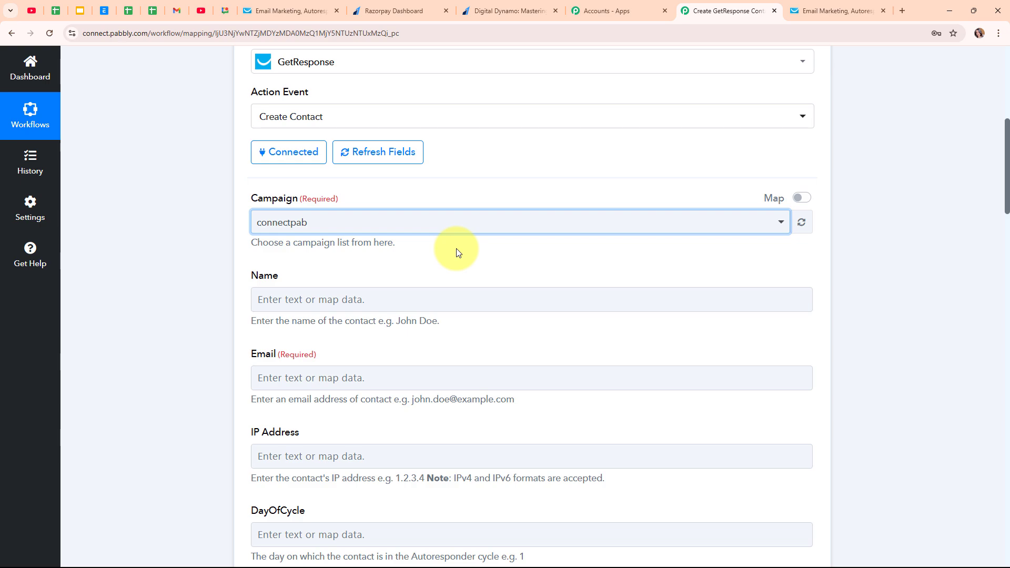
scroll(456, 252, down, 3)
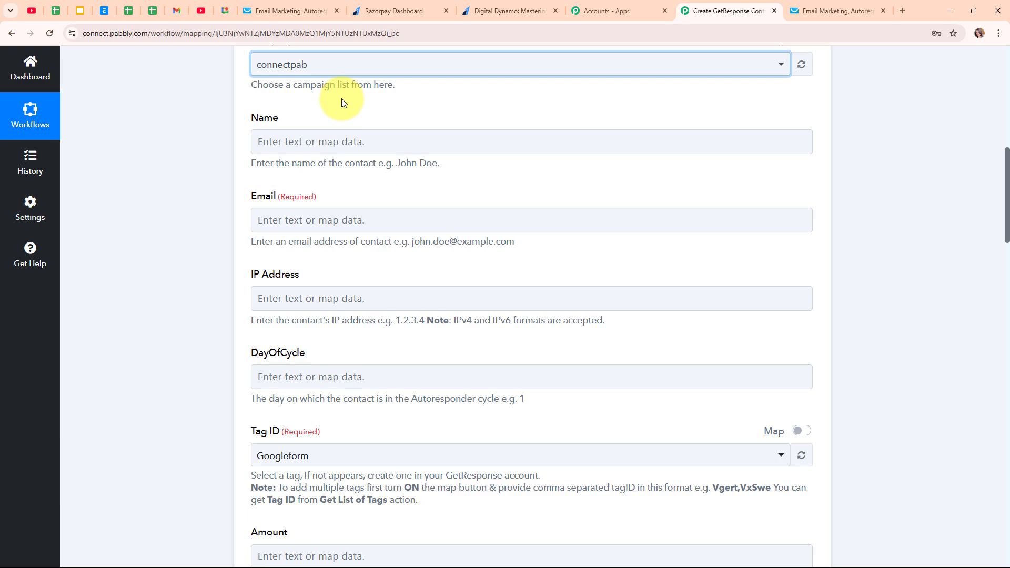
Map the payer's First Name and Last Name from Razorpay into the contact Name field
click(279, 145)
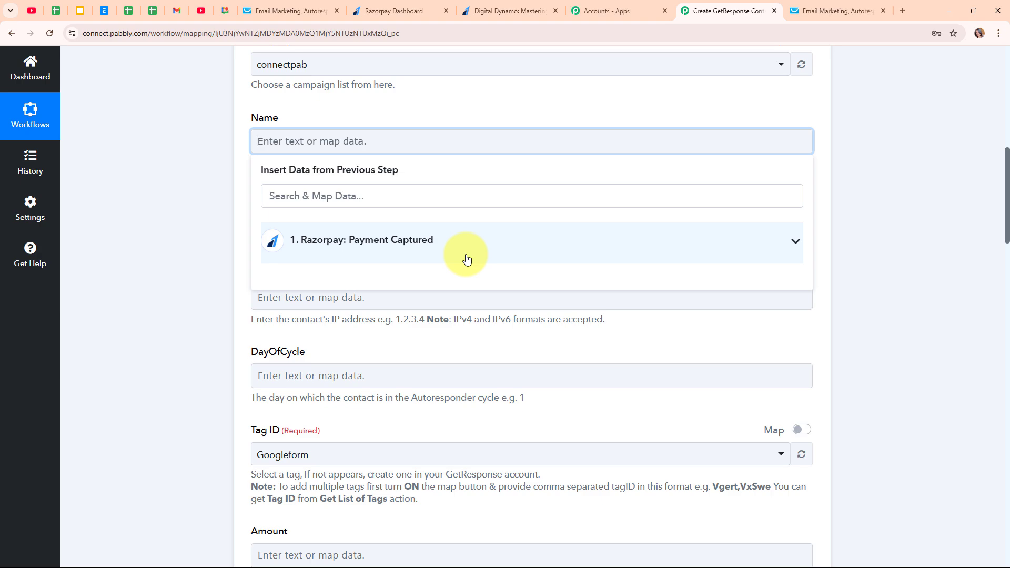
click(285, 203)
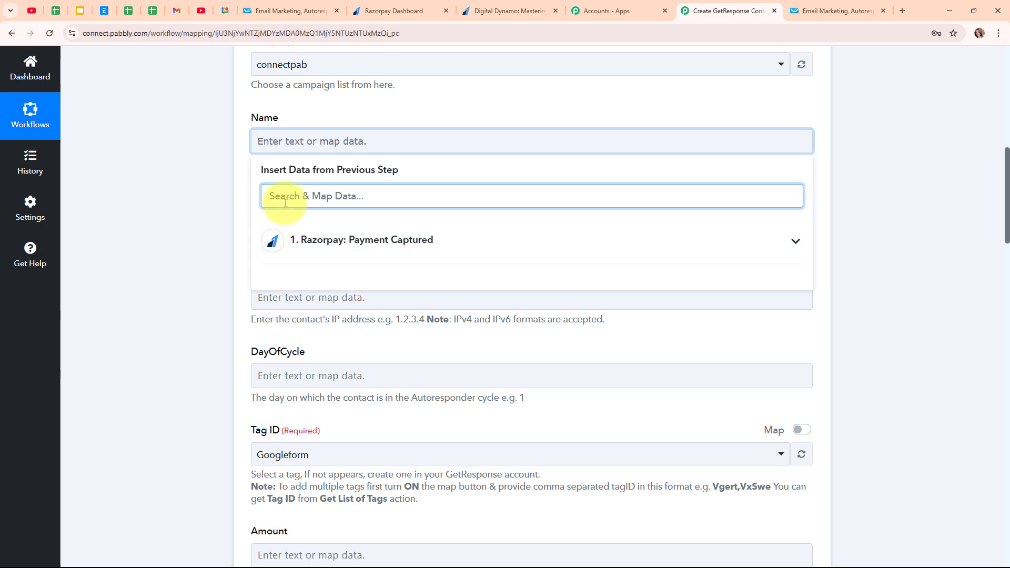
text(nam)
click(481, 303)
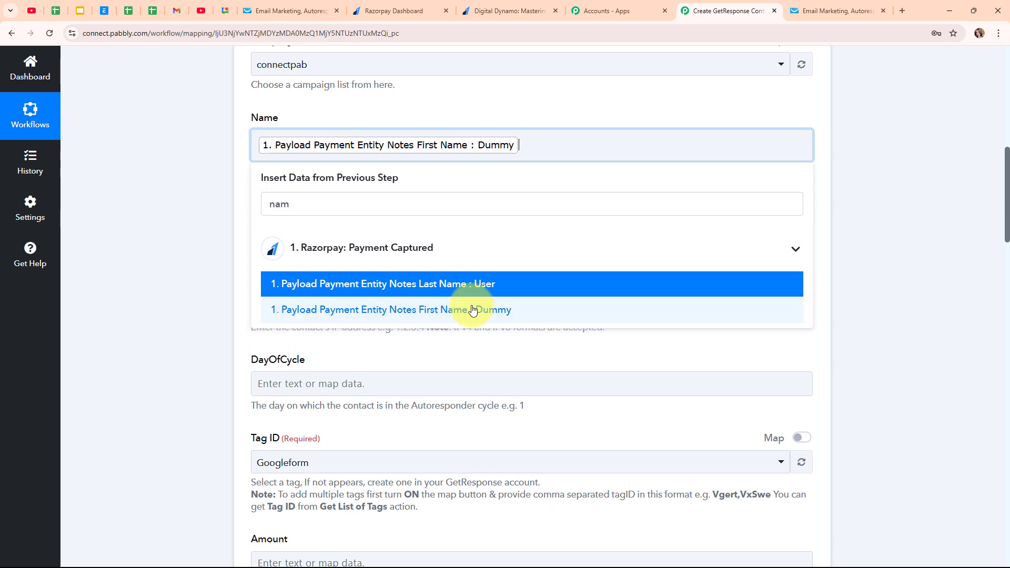
click(499, 285)
click(225, 189)
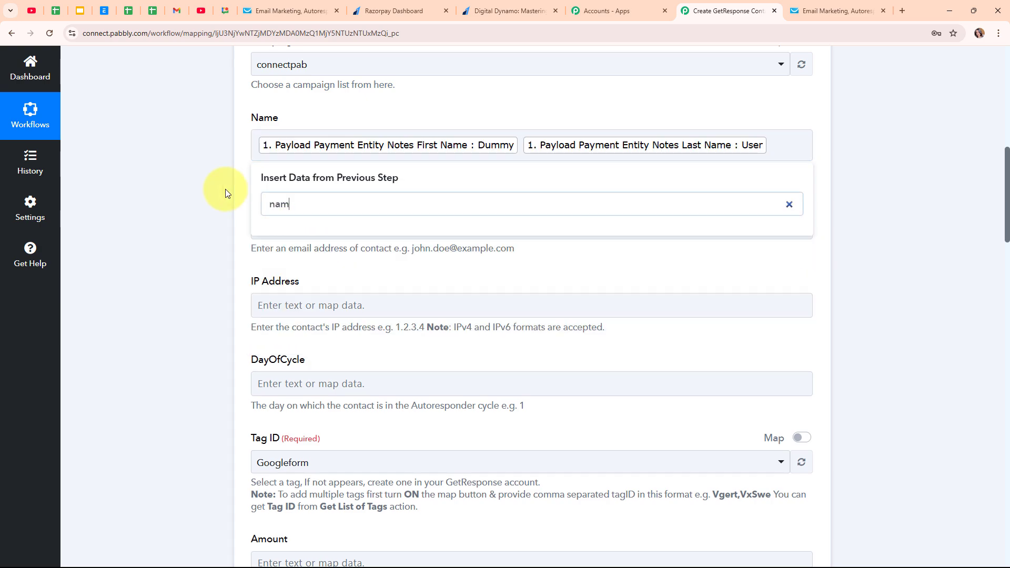
Map Payload Payment Entity Email into the contact Email field
scroll(479, 268, down, 2)
click(295, 120)
click(348, 181)
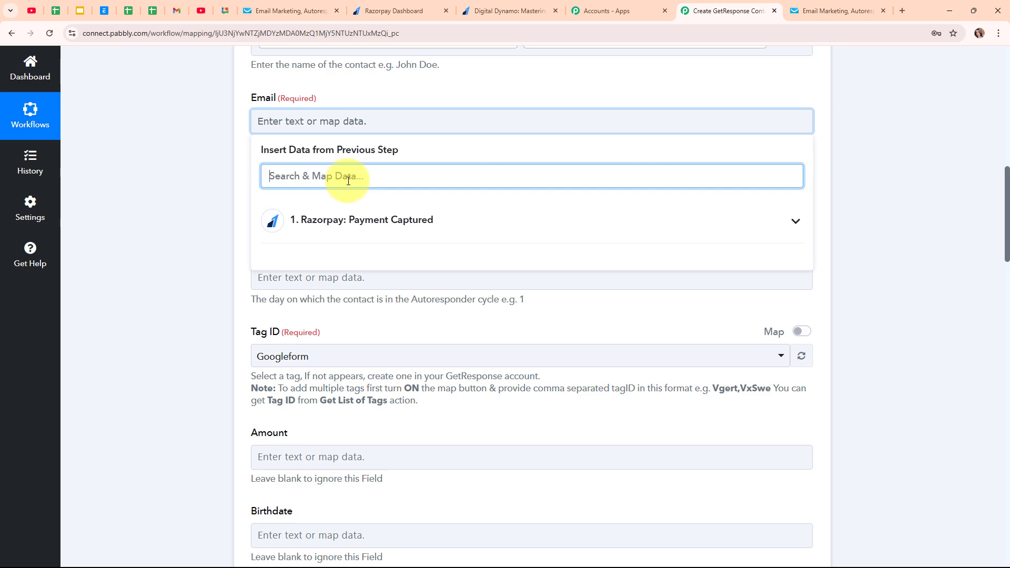
text(@)
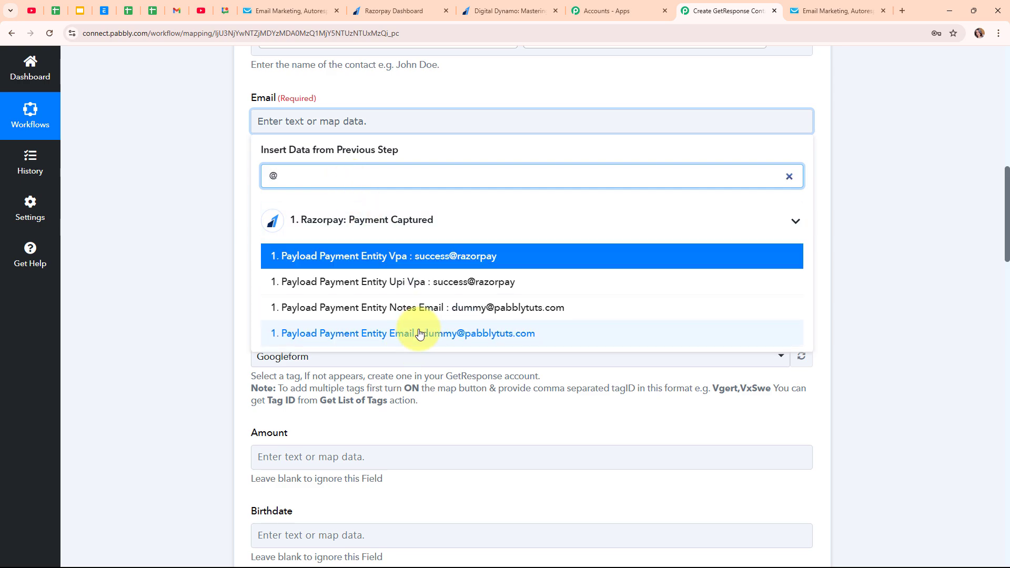
click(423, 334)
click(234, 242)
Leave DayOfCycle empty and keep Googleform as the contact tag
scroll(410, 262, down, 1)
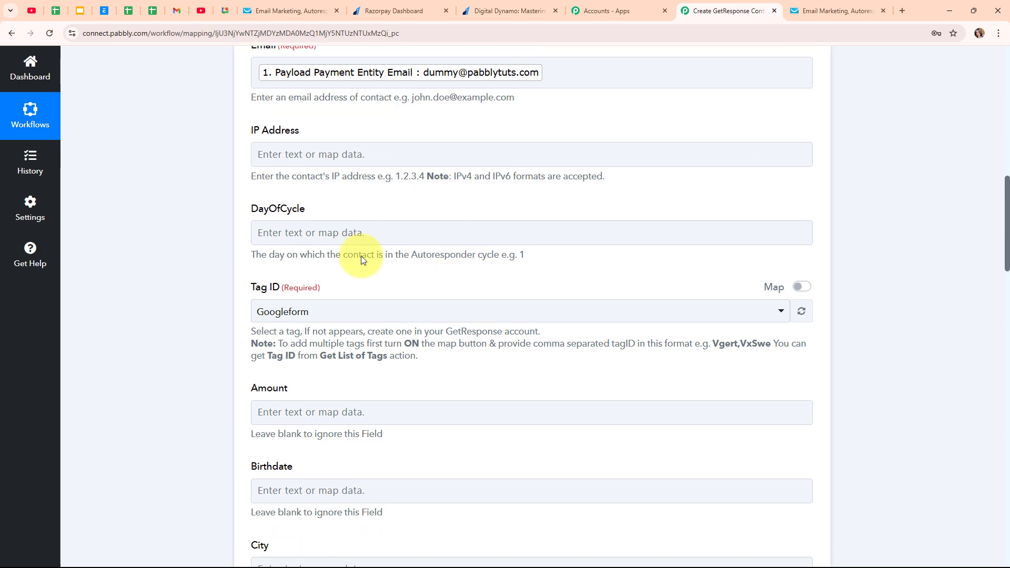
click(294, 242)
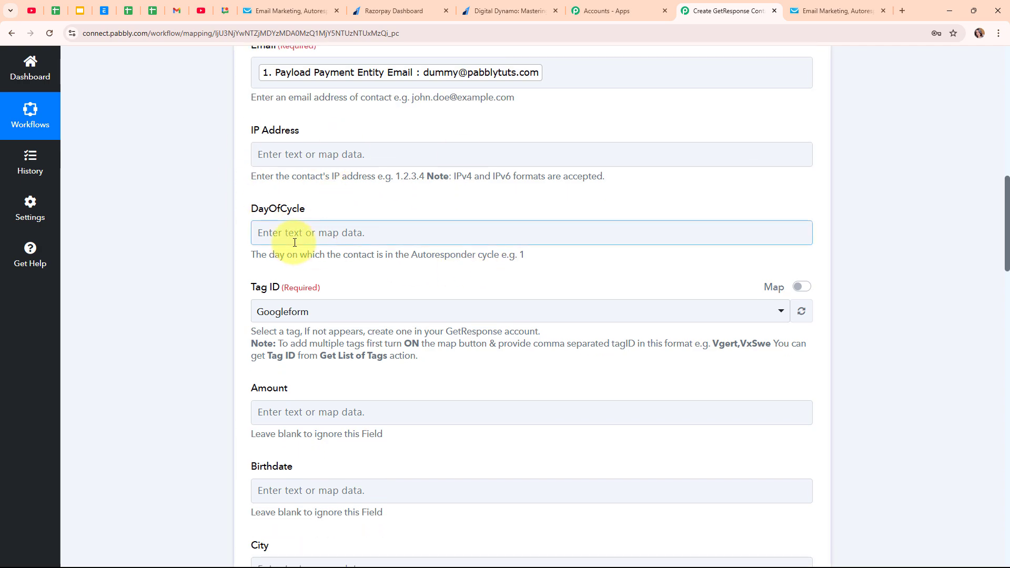
click(313, 271)
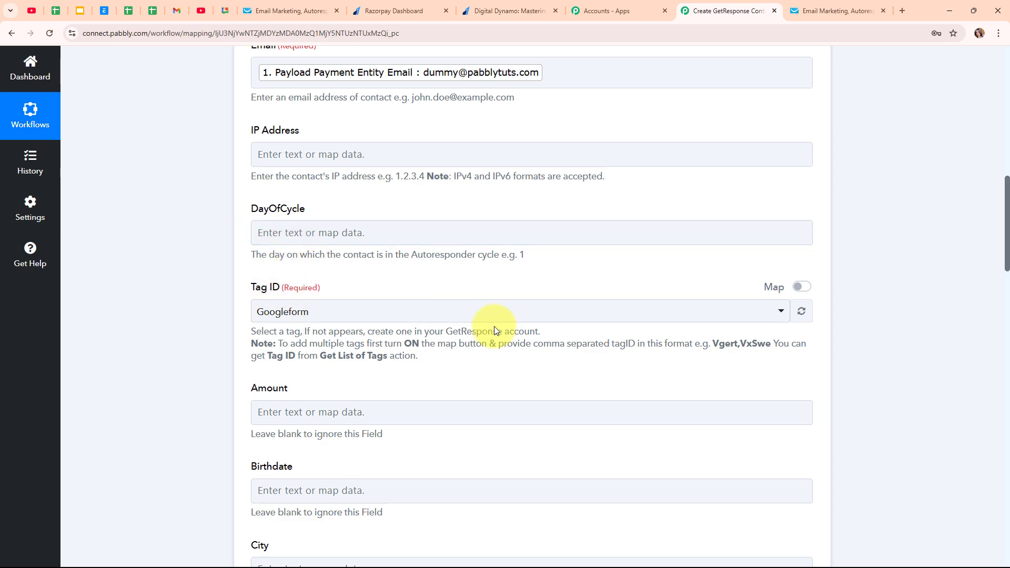
click(520, 321)
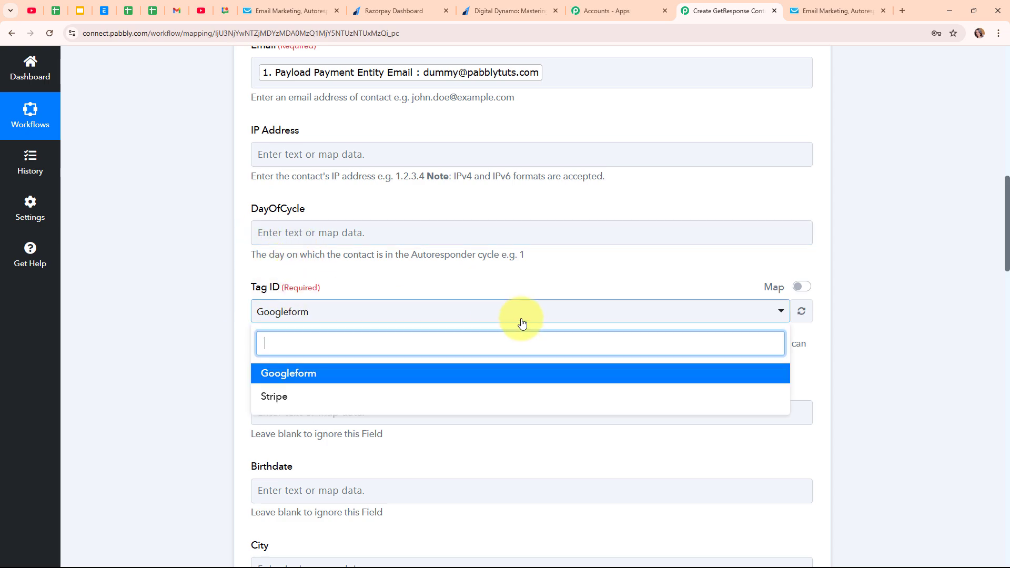
click(305, 374)
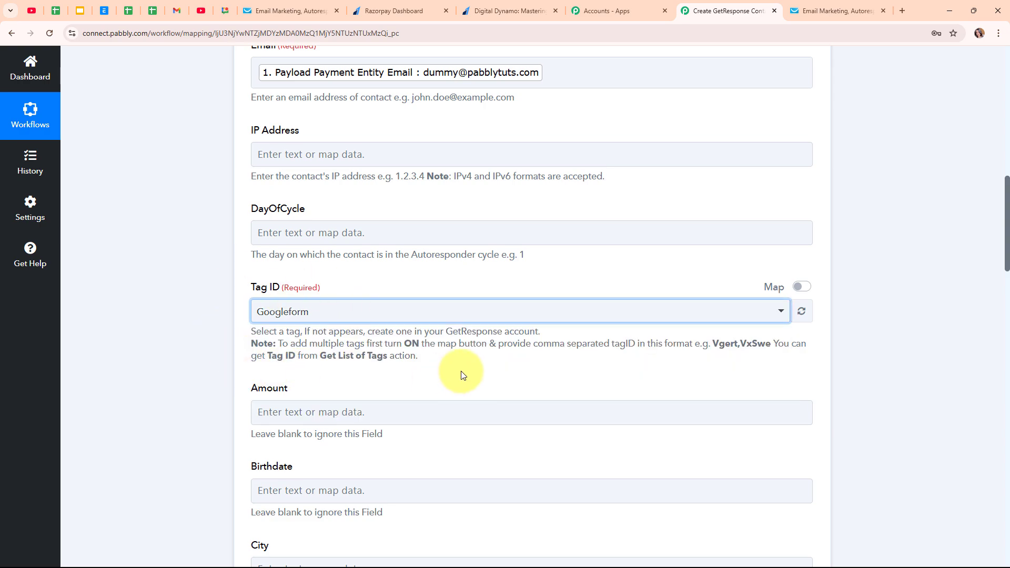
Map Payload Payment Entity Notes Phone into the contact Phone field
scroll(461, 373, down, 4)
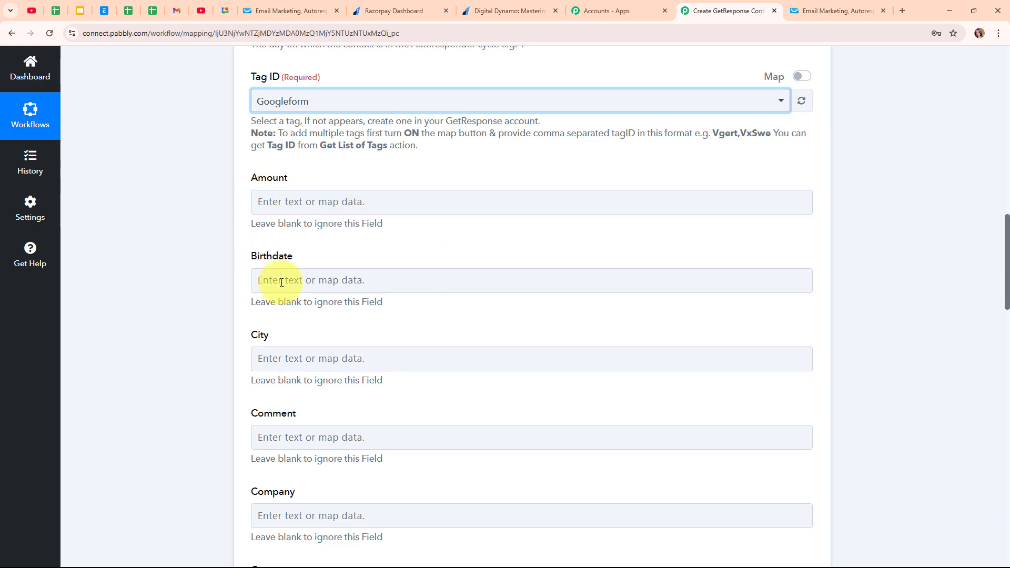
scroll(585, 342, down, 1)
scroll(586, 343, down, 2)
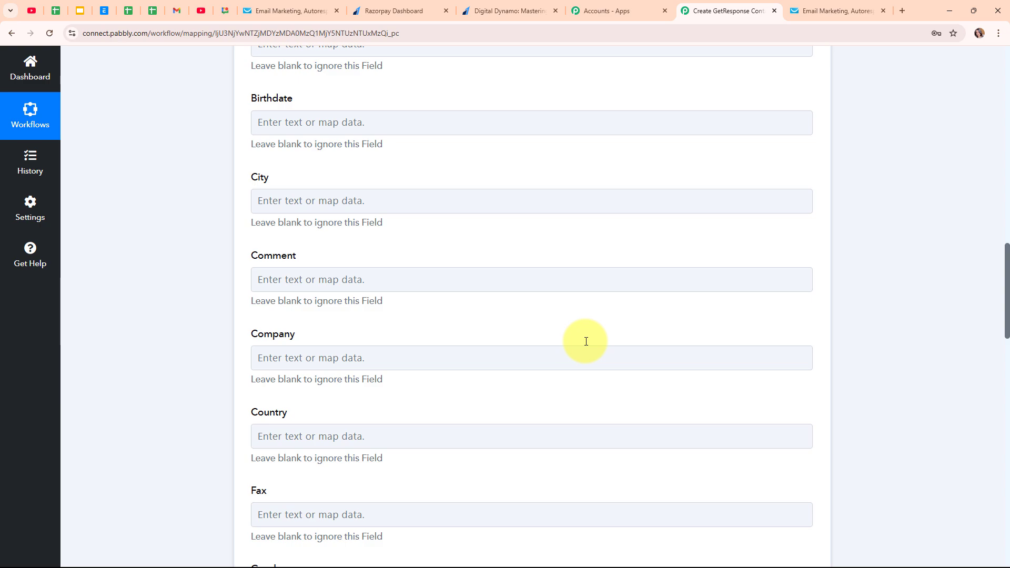
scroll(585, 341, down, 7)
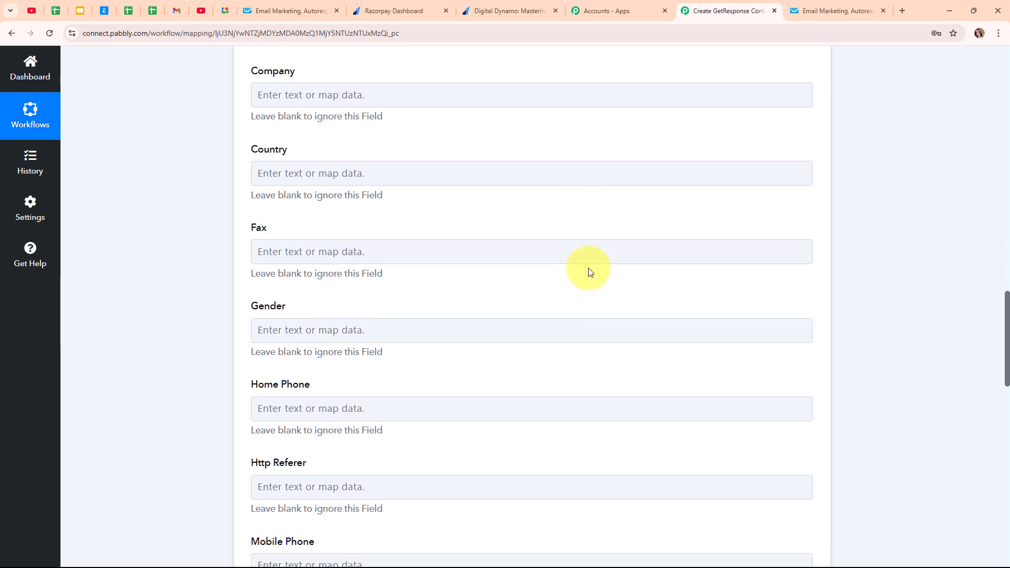
scroll(590, 271, down, 2)
click(291, 432)
click(349, 483)
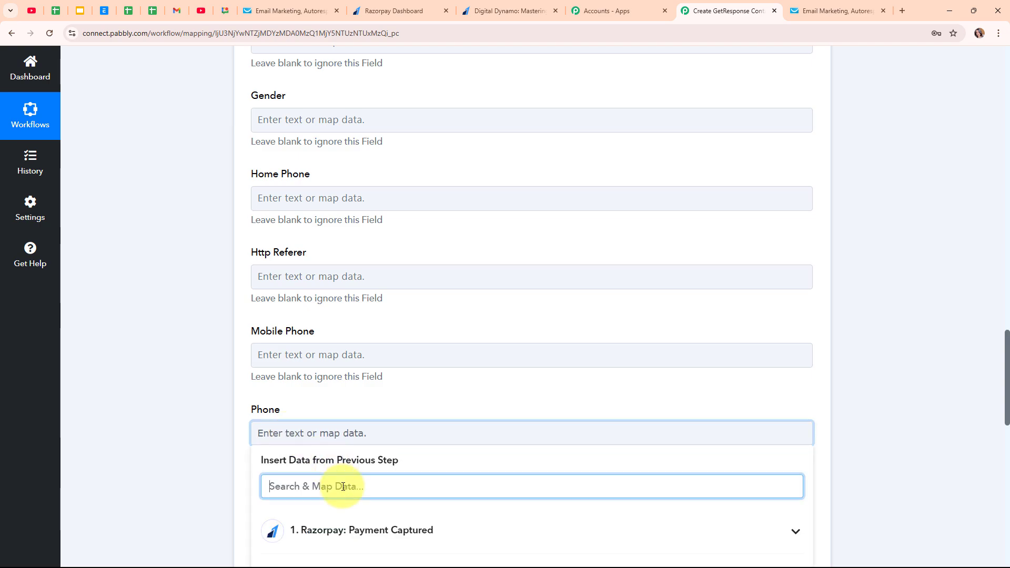
text(ph)
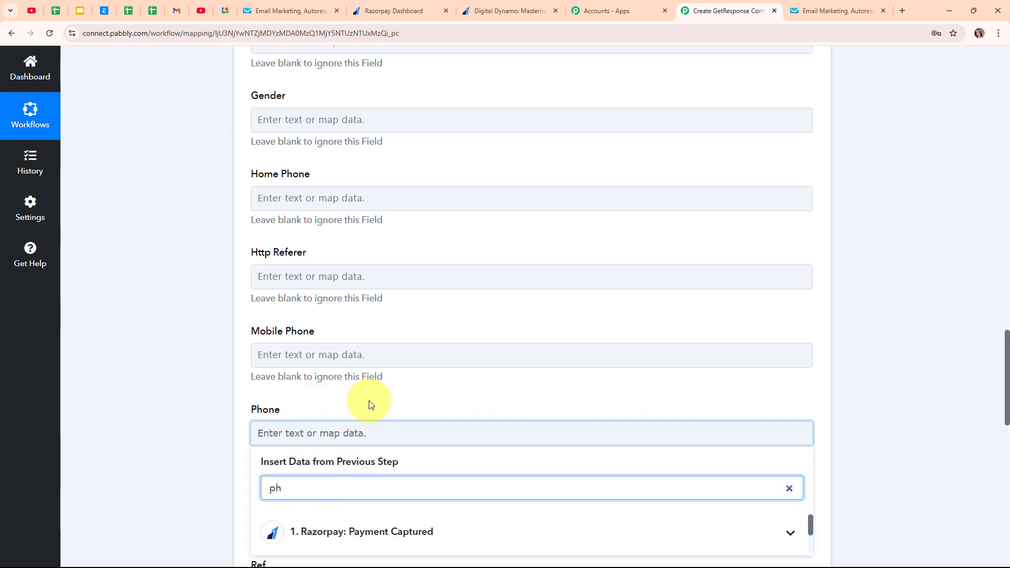
scroll(389, 397, down, 3)
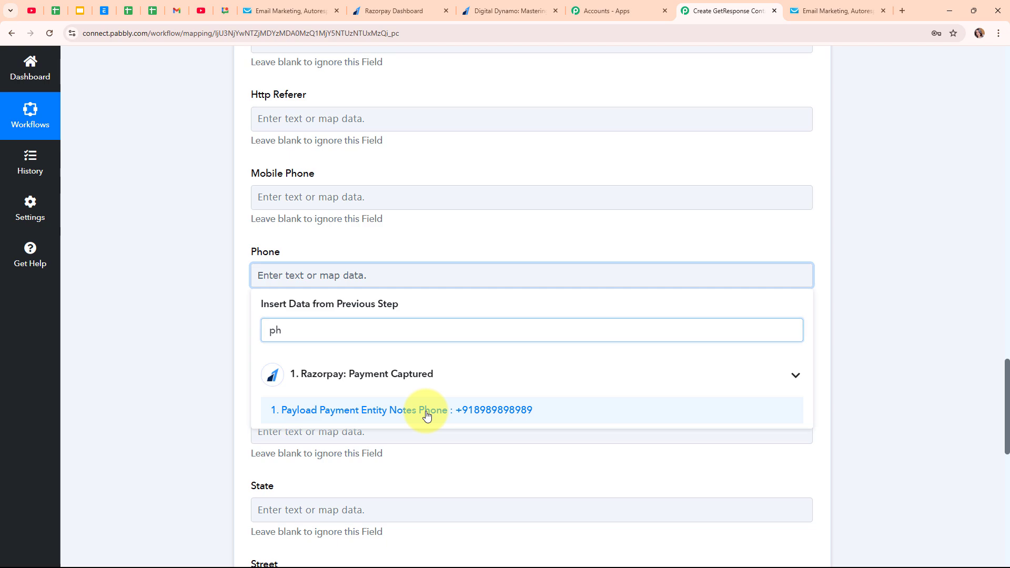
click(411, 409)
click(141, 340)
scroll(484, 390, down, 3)
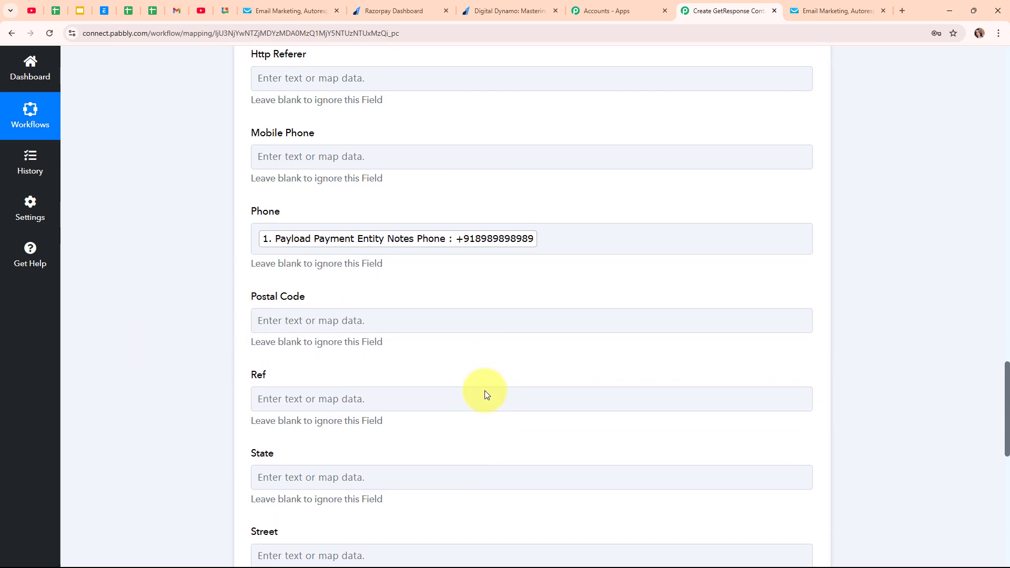
scroll(484, 390, down, 5)
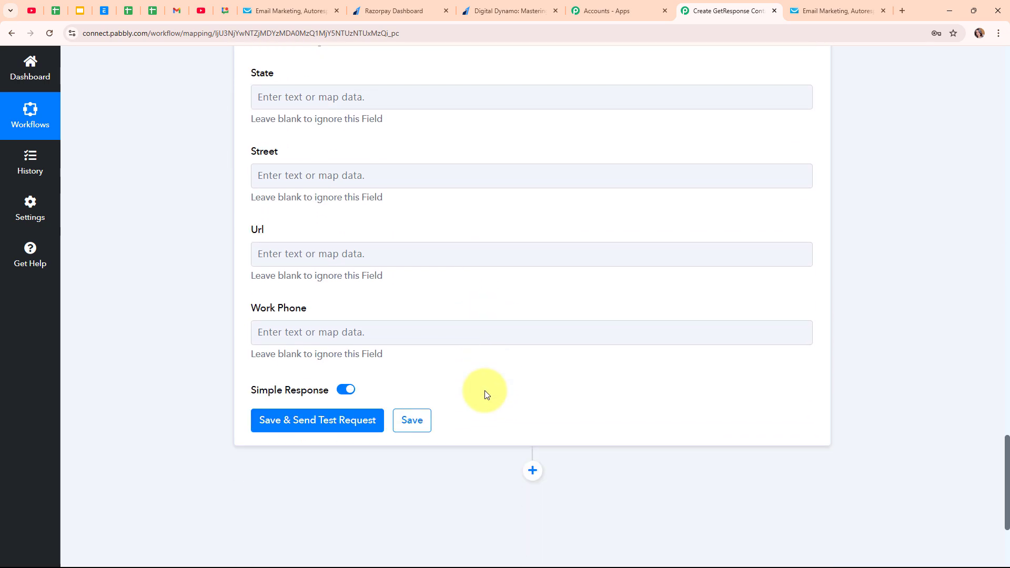
Save and test the Create Contact action, getting a 202 response, then collapse the step
click(293, 429)
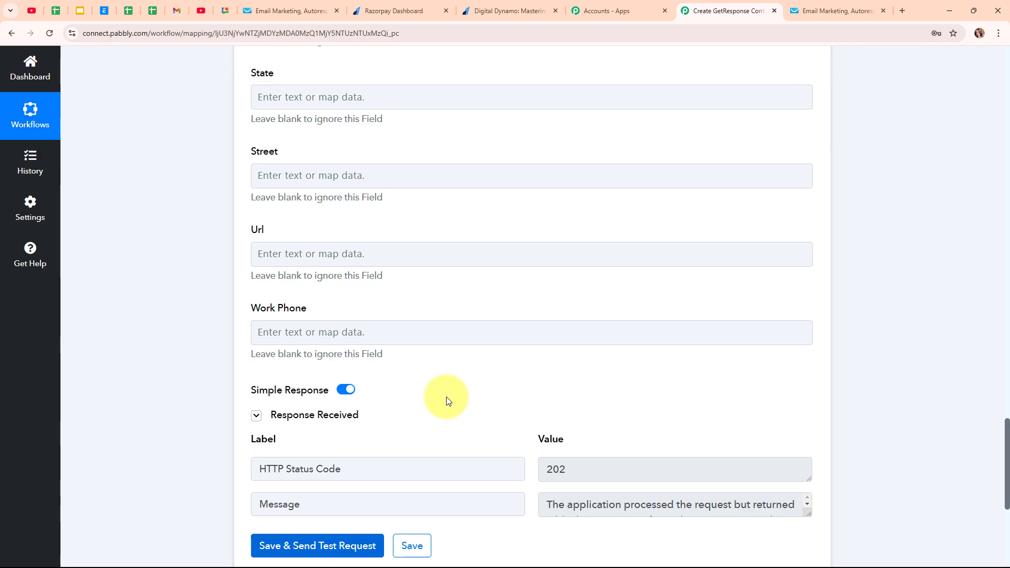
scroll(837, 389, up, 7)
scroll(837, 389, up, 20)
scroll(834, 389, up, 8)
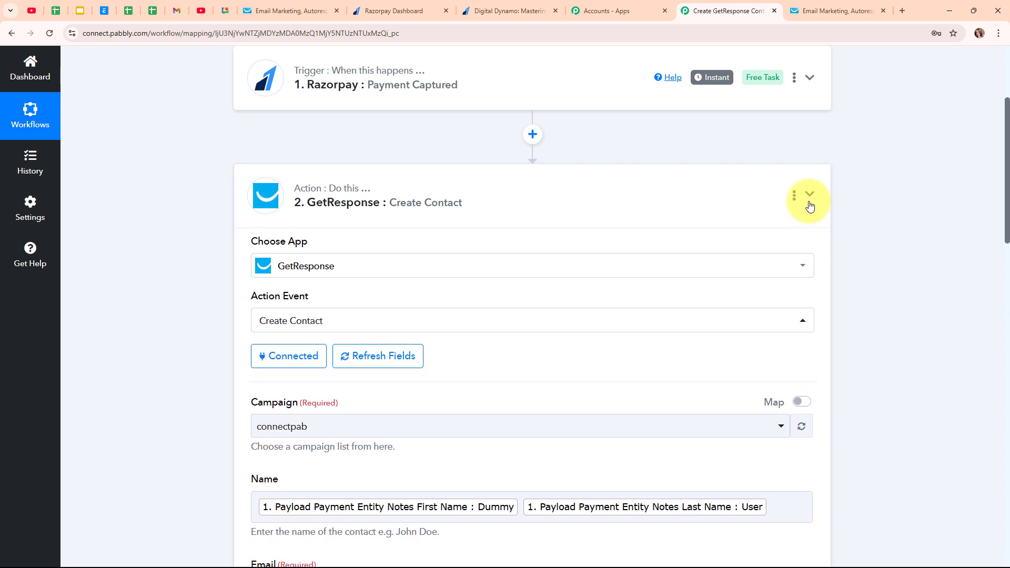
click(809, 203)
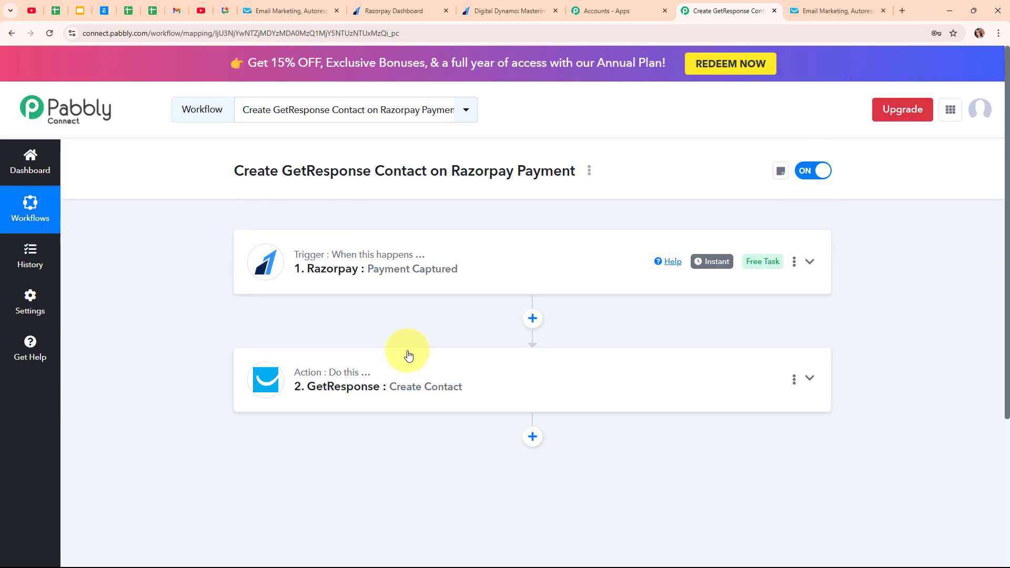
click(251, 6)
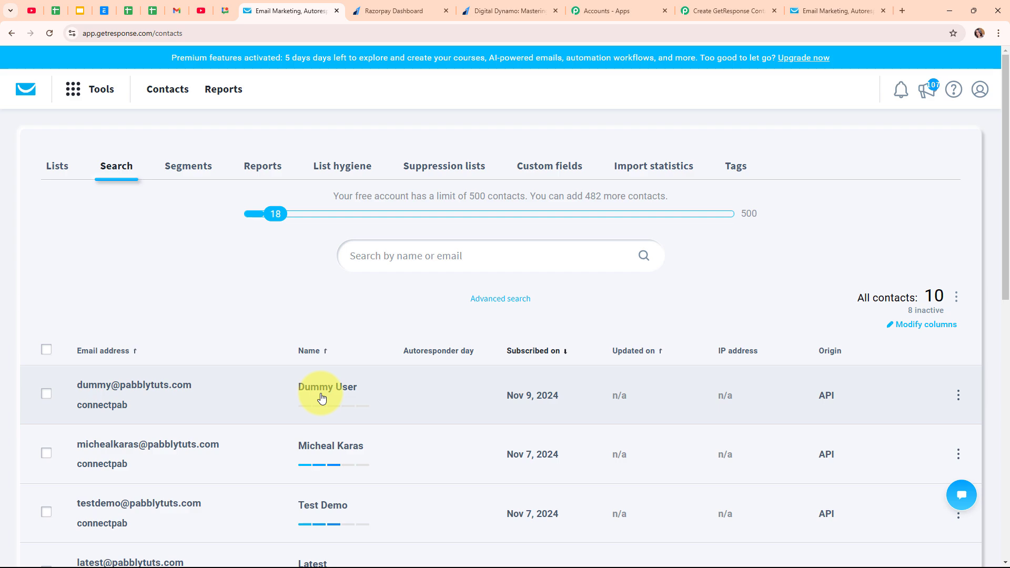
Return from GetResponse's contact list to the Pabbly Connect workflow
click(740, 5)
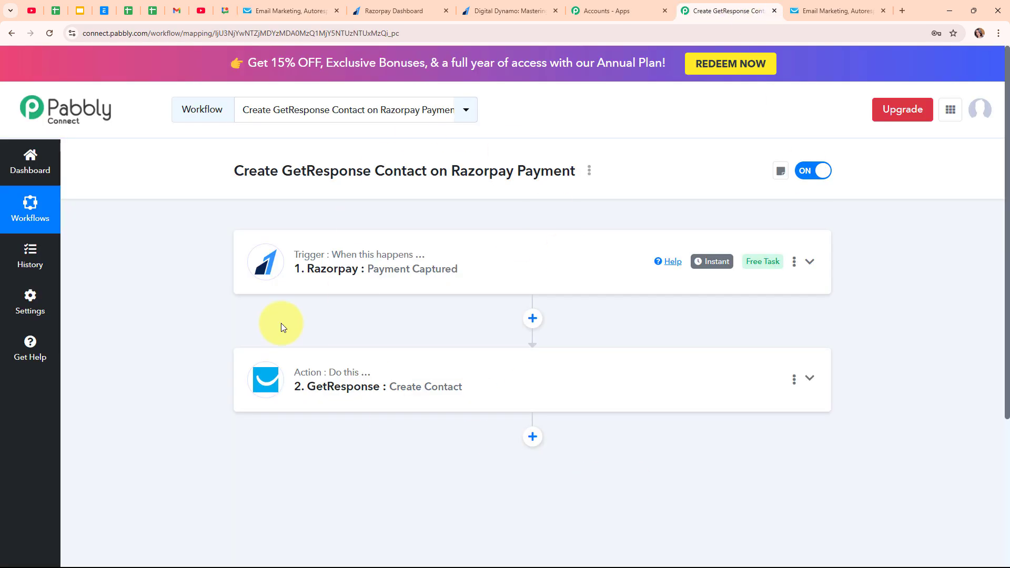
Bring up the Razorpay payment page for 'Digital Dynamo: Mastering Marketing'
mouse_move(390, 262)
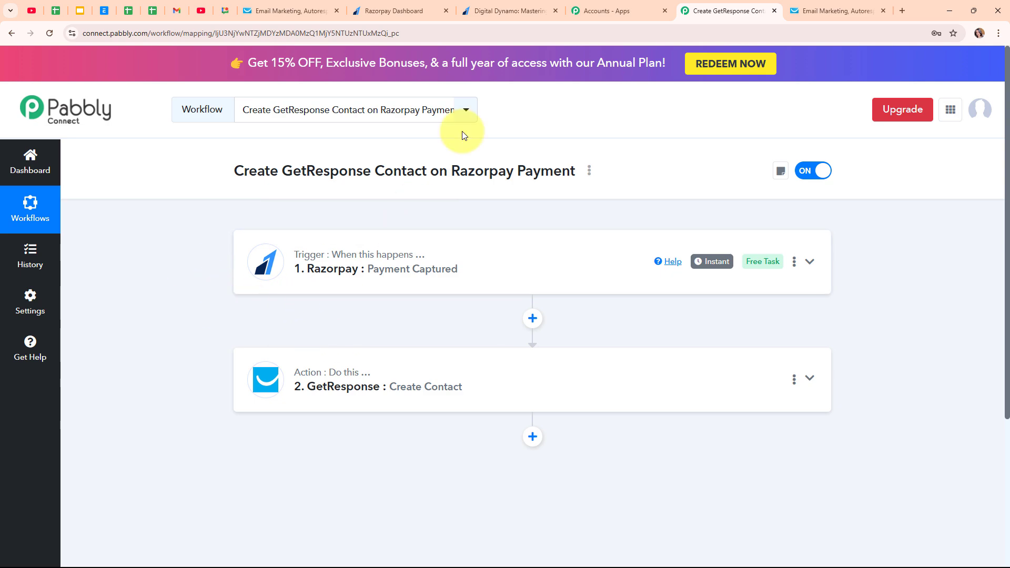
click(505, 4)
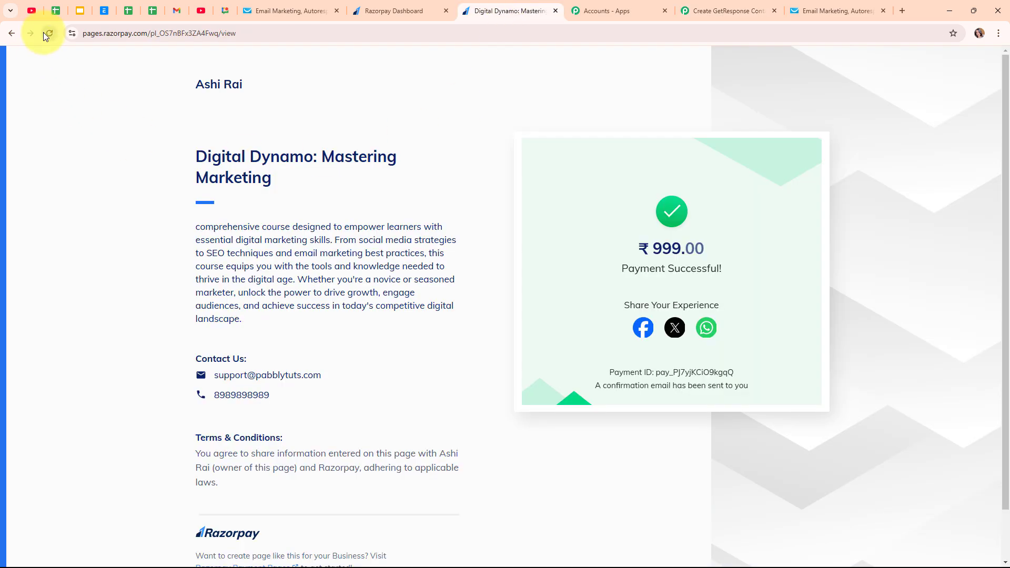
Enter the test payer's first name, last name, e-mail and phone, and submit the ₹999 payment form
click(680, 295)
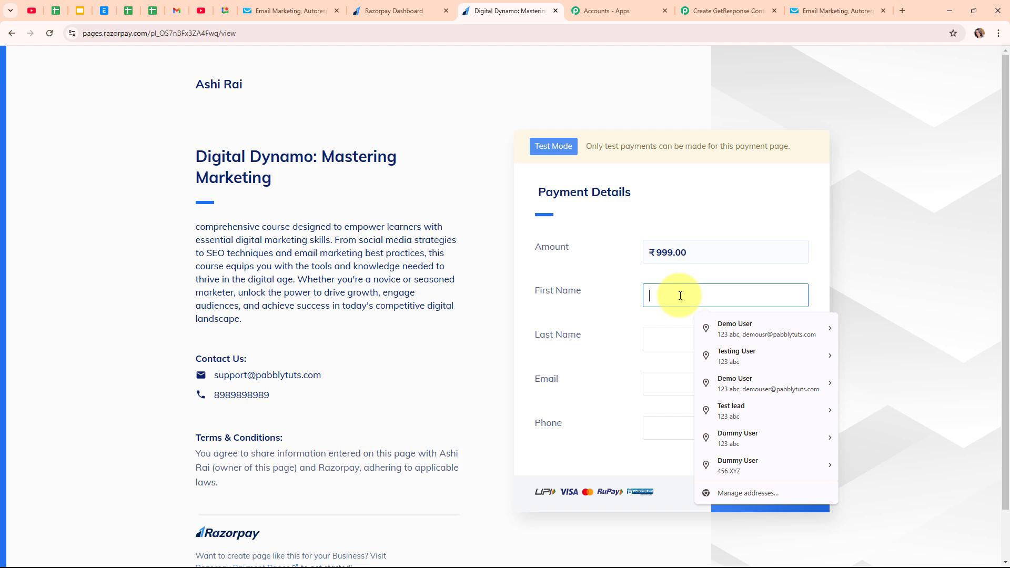
text(Testing)
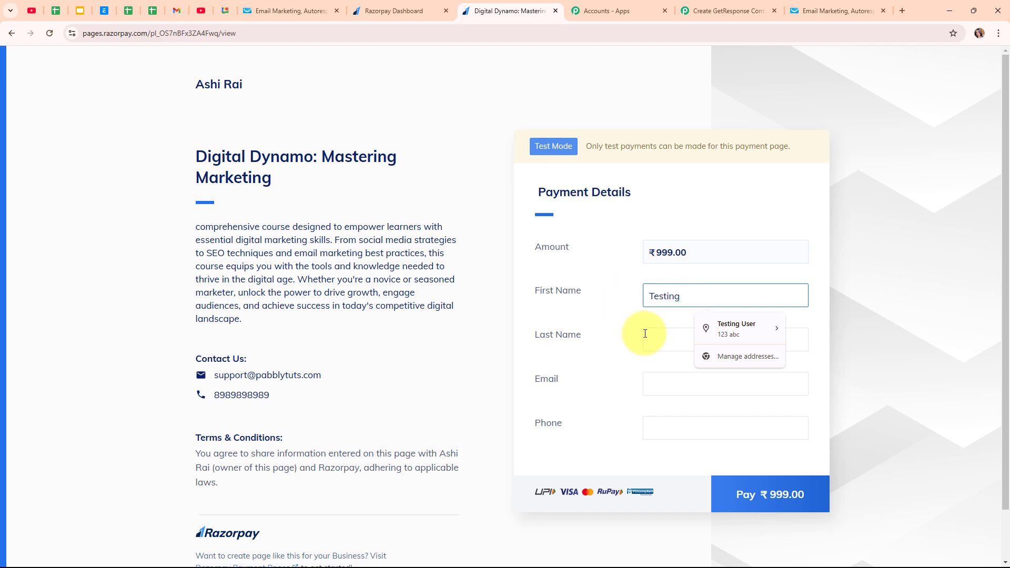
click(654, 338)
text(Lea)
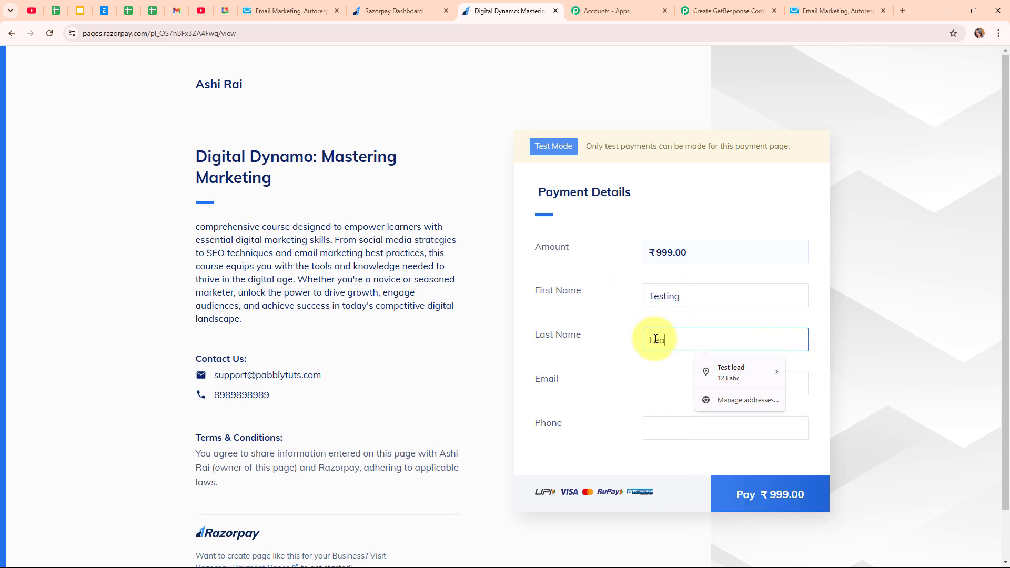
text(d)
click(648, 383)
text(testing)
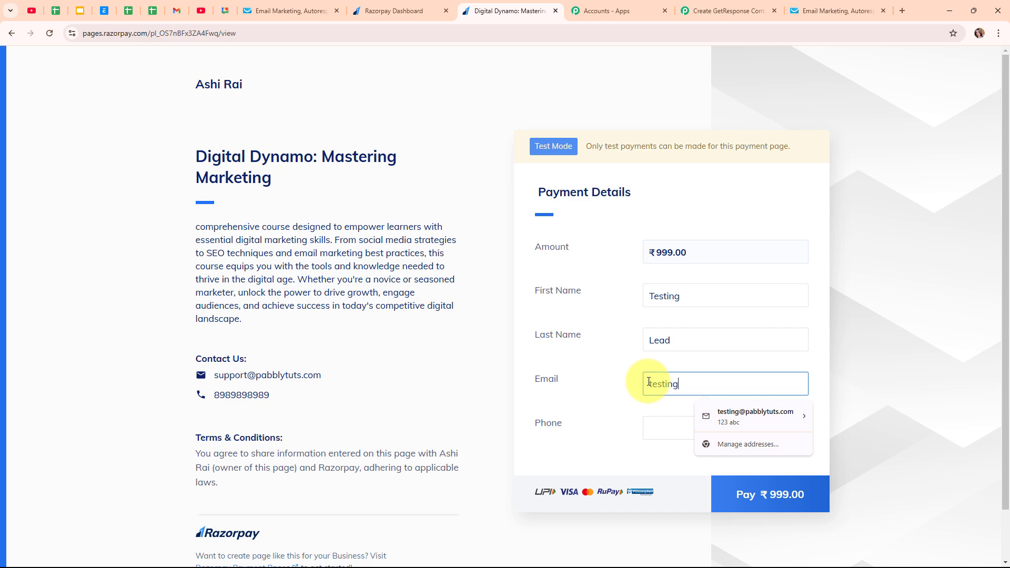
text(@)
click(755, 415)
click(678, 435)
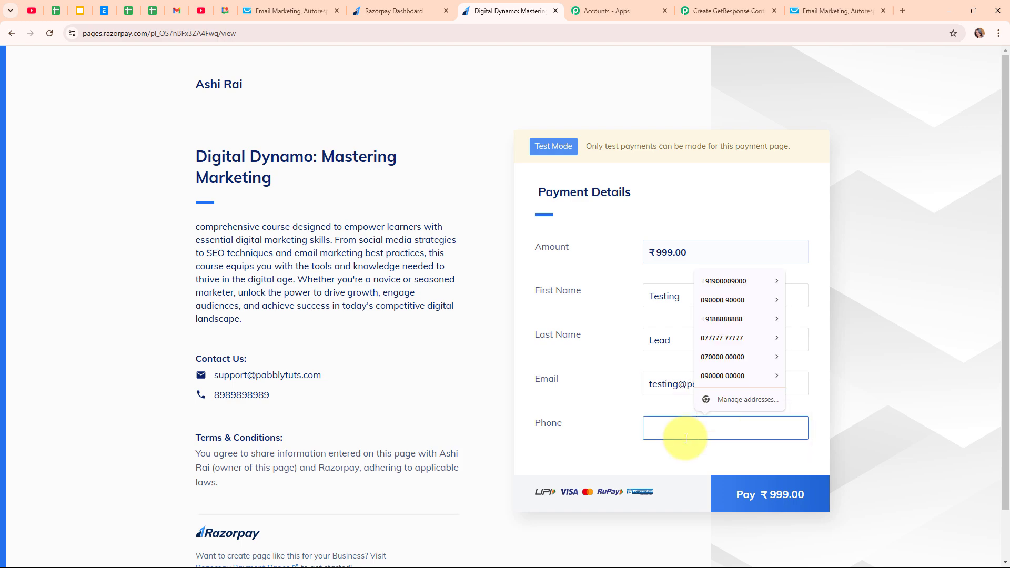
text(+918787878787)
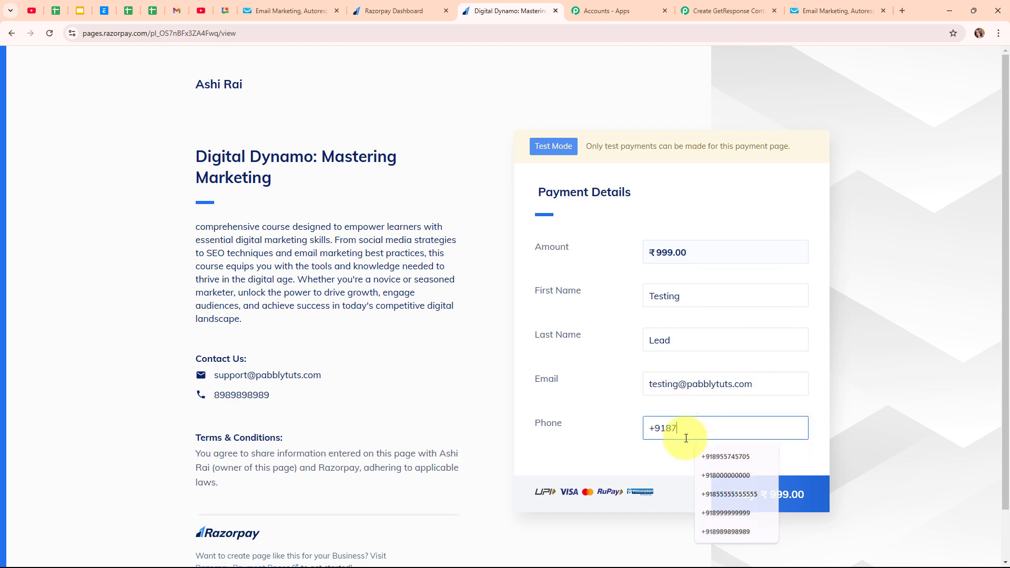
click(765, 503)
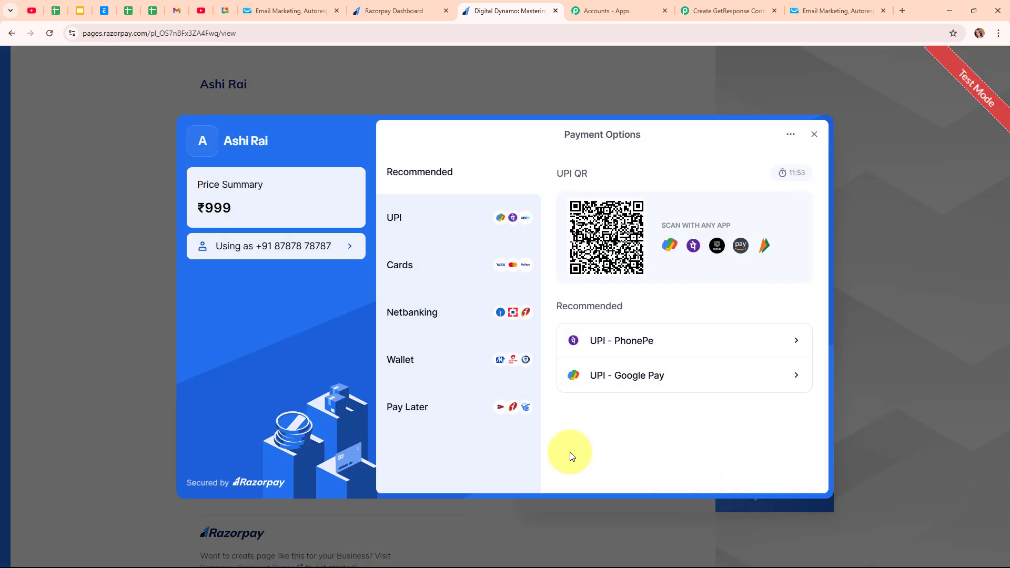
Pay by UPI with the suggested test UPI ID and verify the payment
click(448, 225)
click(669, 354)
click(667, 394)
click(718, 405)
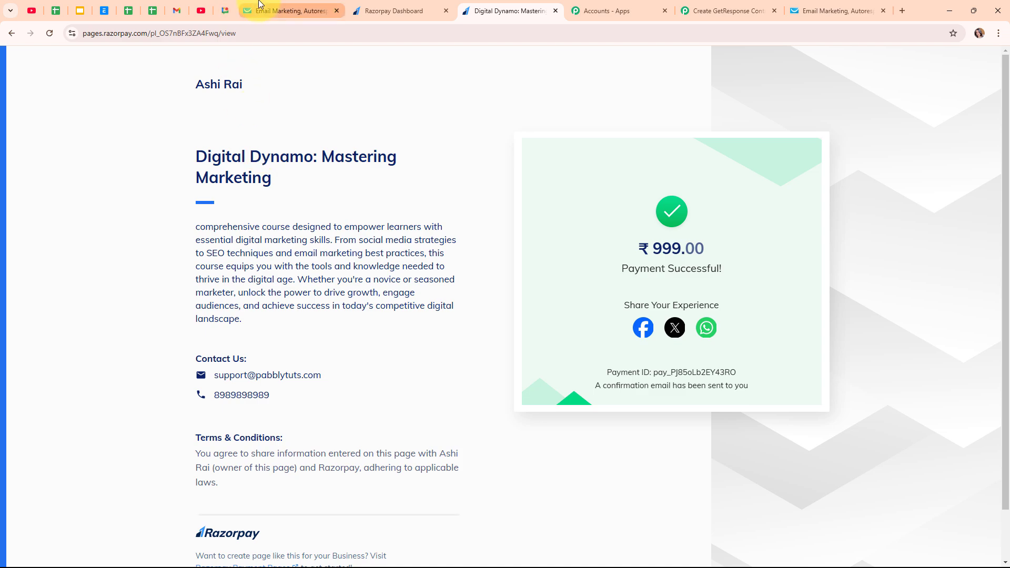
Switch to the GetResponse Contacts tab to look for the newly created contact
click(277, 10)
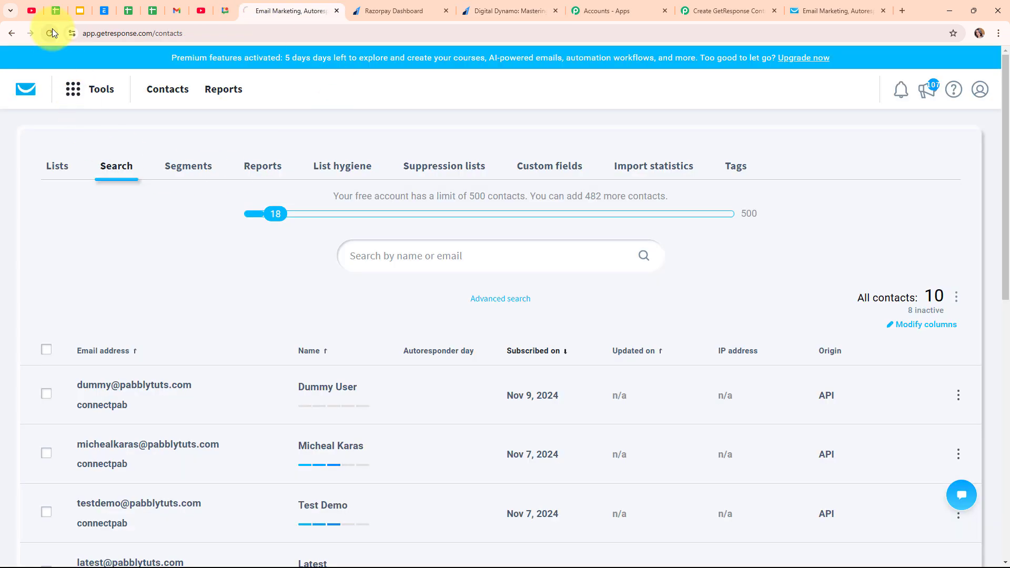